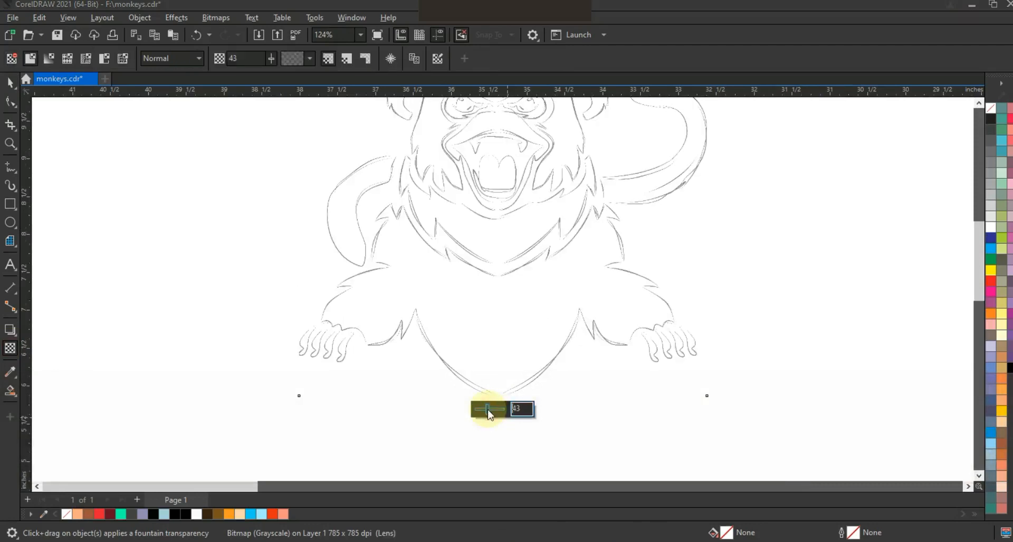
Step: Draw a short straight line from the monkey sketch's crown peak to its centre notch with a 2.0 pt outline
click(10, 142)
right_click(490, 269)
drag(384, 140, 670, 319)
drag(648, 356, 670, 371)
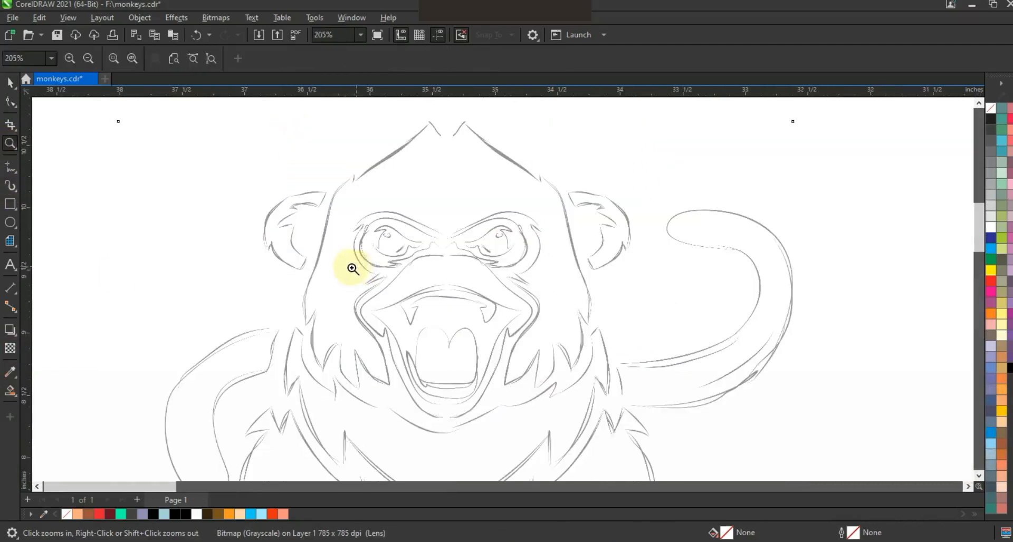
click(11, 167)
drag(431, 125, 447, 143)
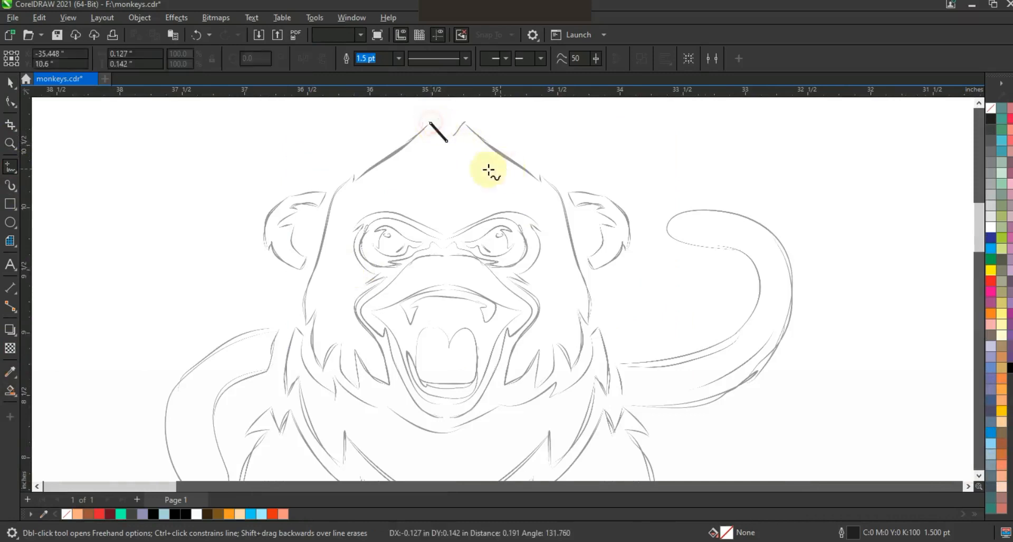
click(398, 58)
click(373, 134)
Step: Continue the line in straight segments along the left side of the head, cheek fur and eye socket, ending between the brows
click(430, 127)
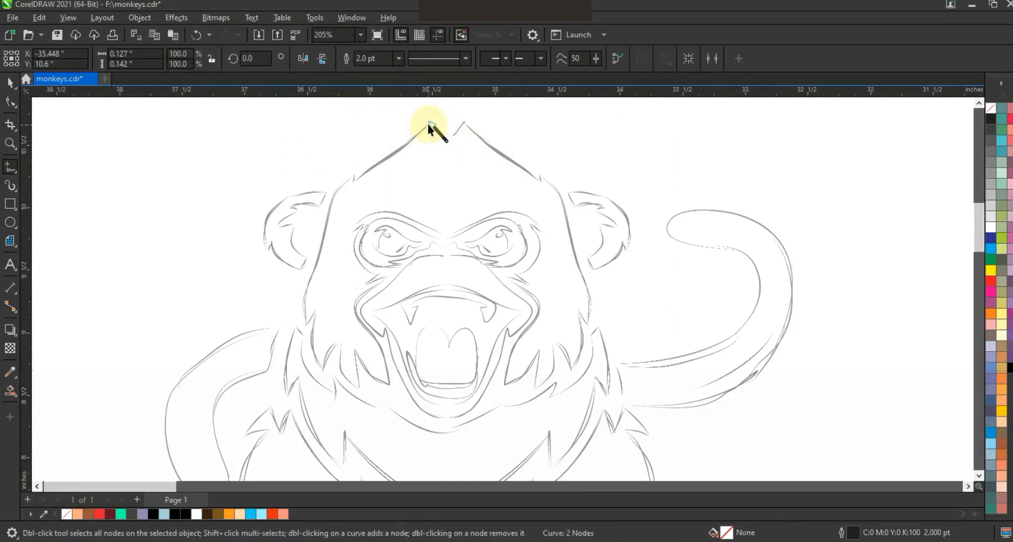
key(space)
click(358, 184)
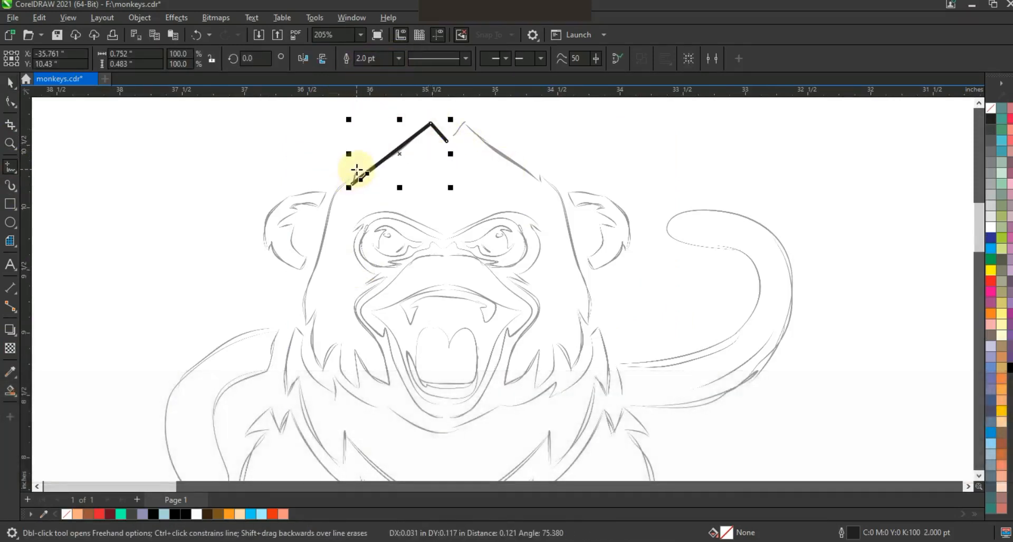
click(302, 325)
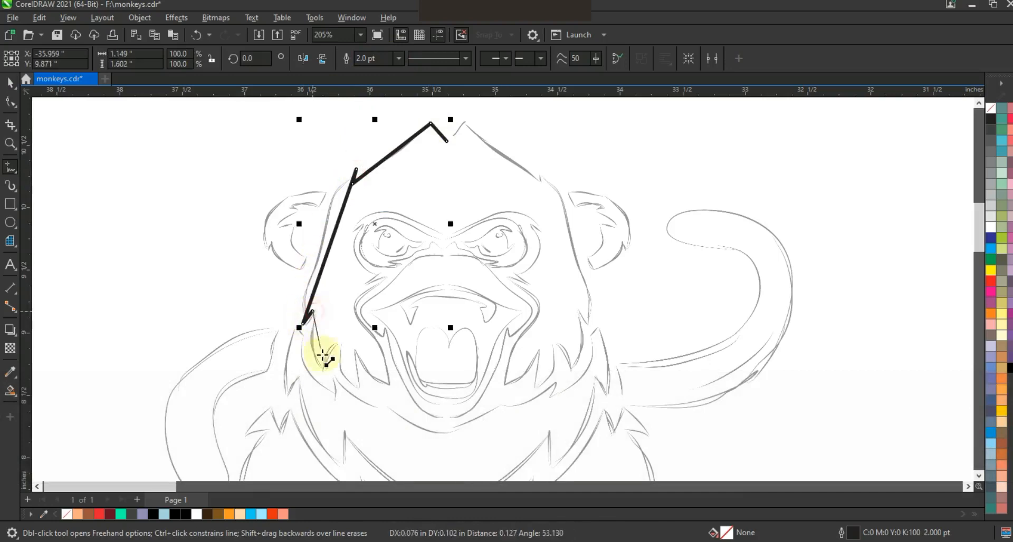
click(357, 387)
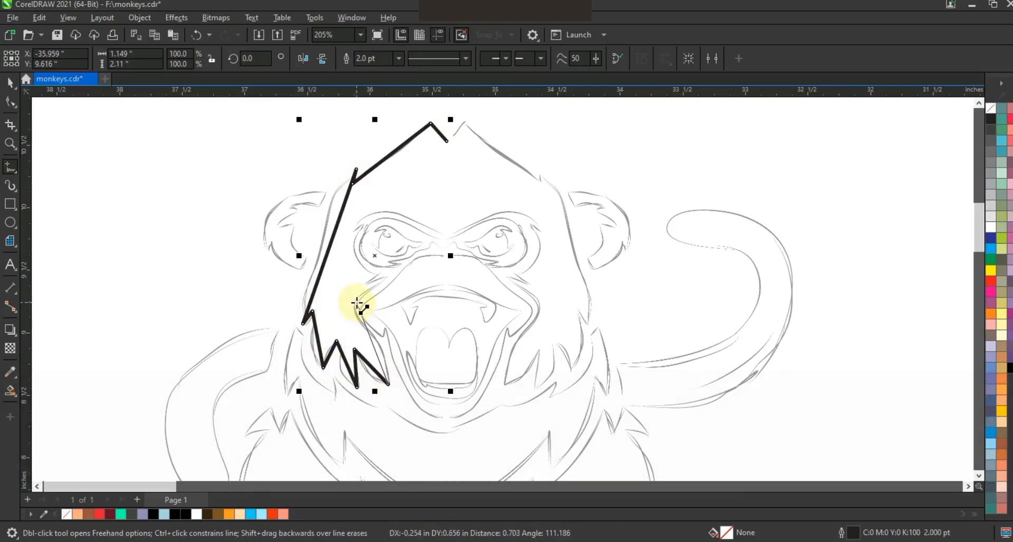
click(355, 302)
click(361, 285)
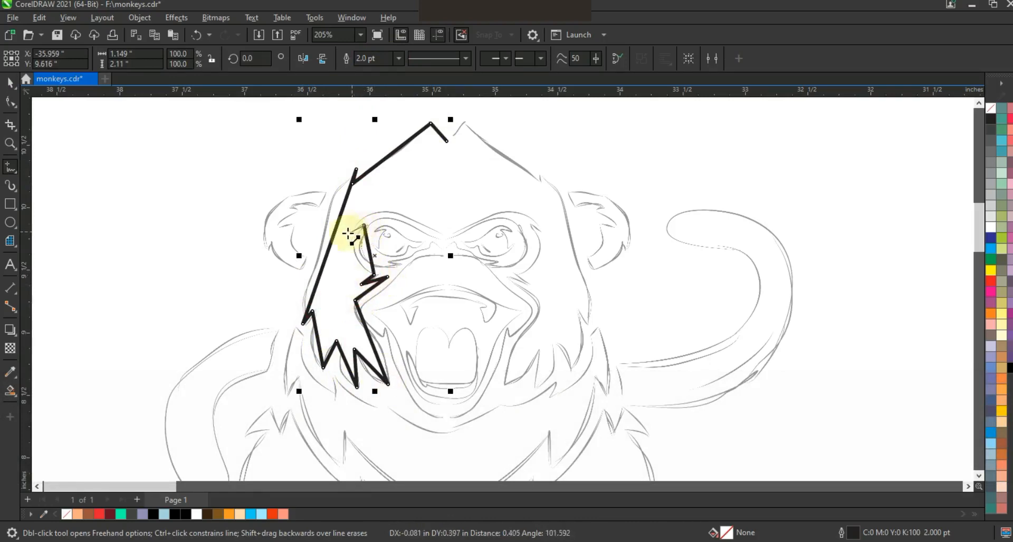
double_click(446, 233)
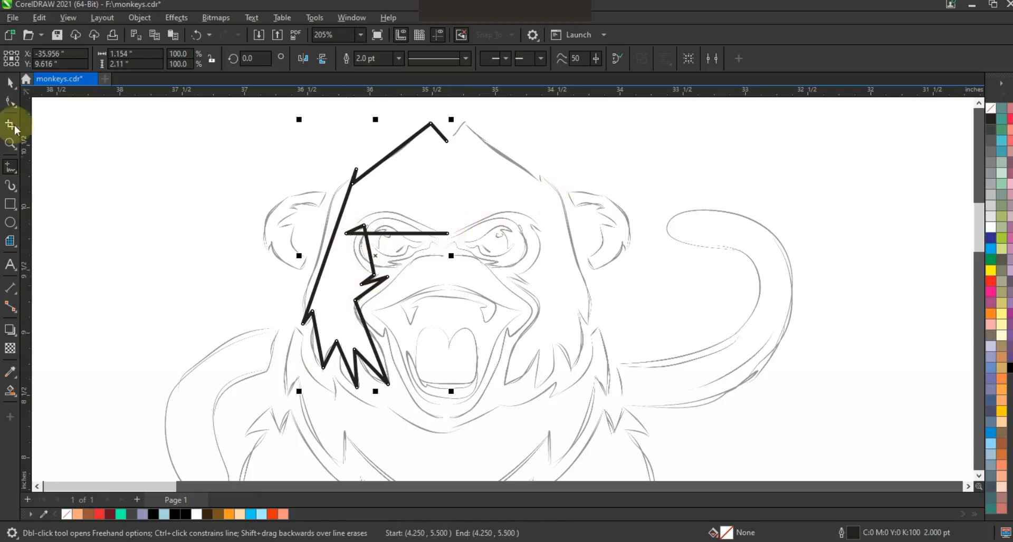
Step: Convert the traced head segments to curves and bend the outer head and cheek fur edges to follow the sketch
click(10, 101)
drag(260, 120, 572, 422)
click(283, 58)
drag(344, 222, 325, 203)
drag(317, 341, 371, 395)
drag(377, 356, 347, 321)
drag(388, 350, 391, 348)
drag(373, 288, 379, 291)
Step: Bend the brow and eye socket segments of the head outline to match the sketch
click(11, 144)
drag(260, 158, 668, 396)
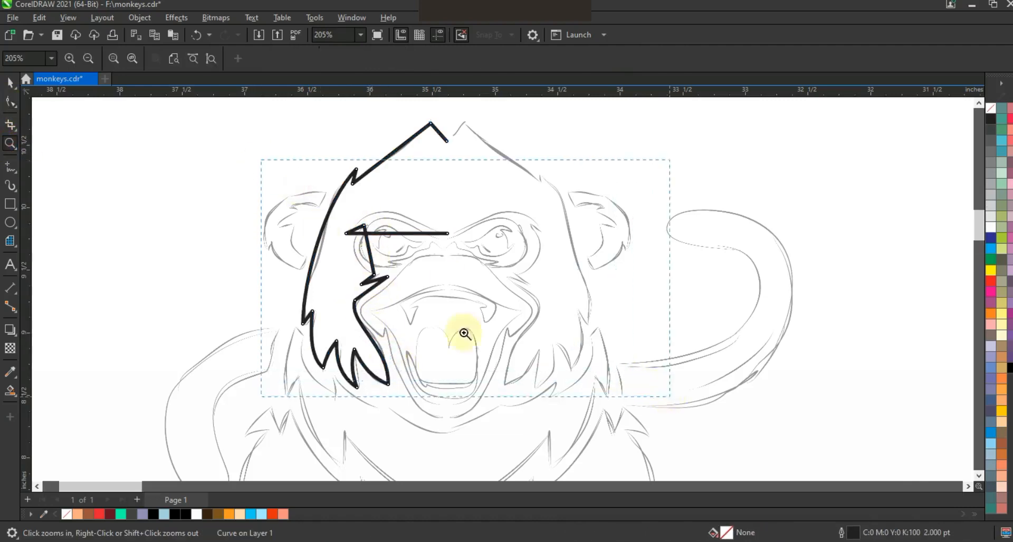
click(10, 102)
drag(418, 218, 388, 174)
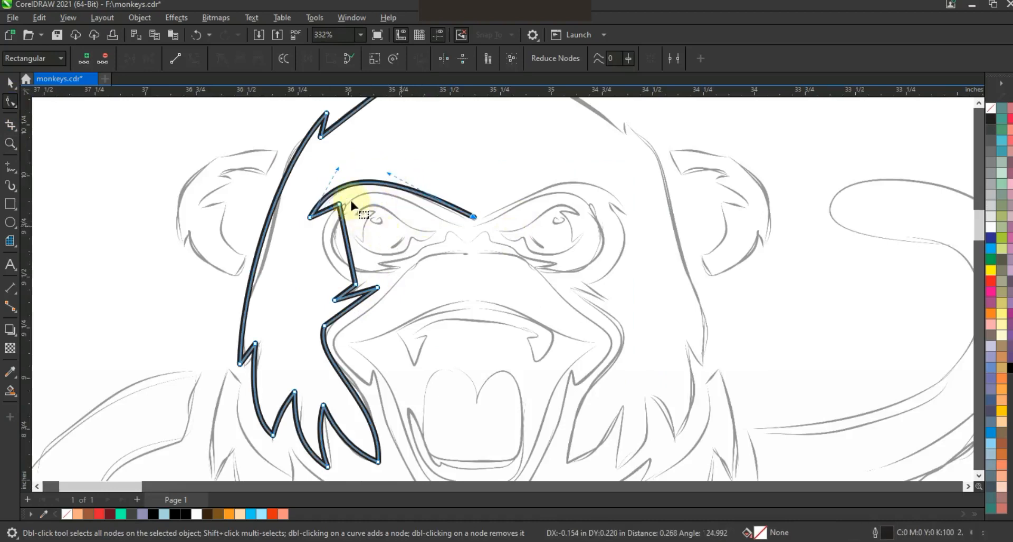
click(346, 233)
drag(345, 231, 316, 226)
drag(349, 259, 327, 264)
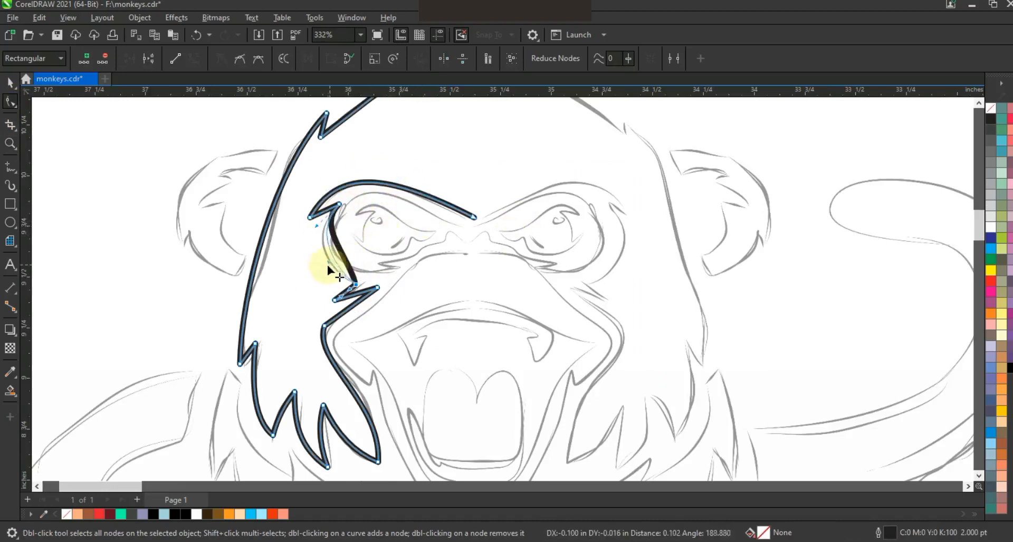
double_click(349, 291)
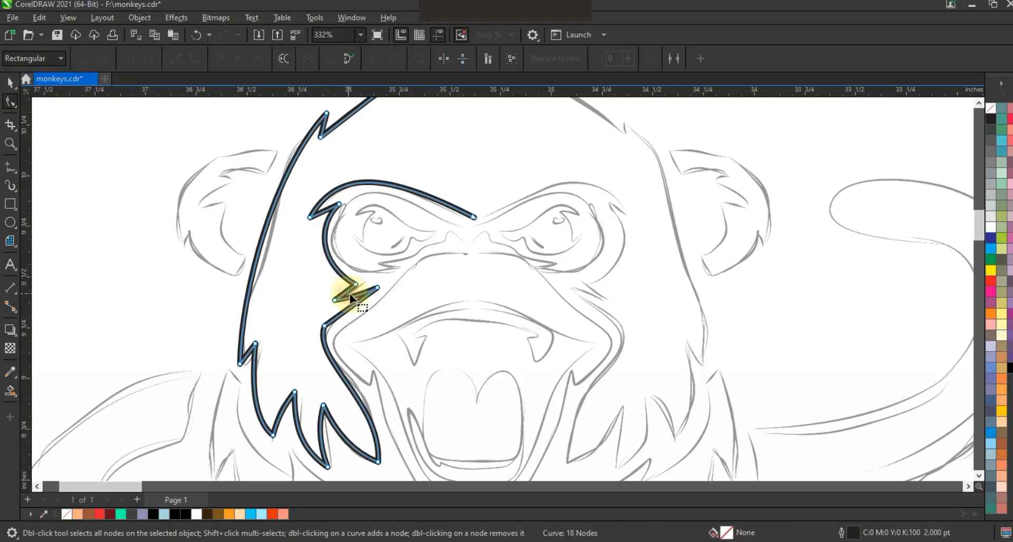
Step: Mirror a copy of the left head outline to the right side and combine both halves into one curve
click(9, 83)
key(F3)
drag(408, 259, 475, 267)
right_click(475, 266)
shift+click(435, 221)
click(342, 59)
Step: Join the centre nodes at the crown and brow into a closed head shape and fill it with black
click(10, 103)
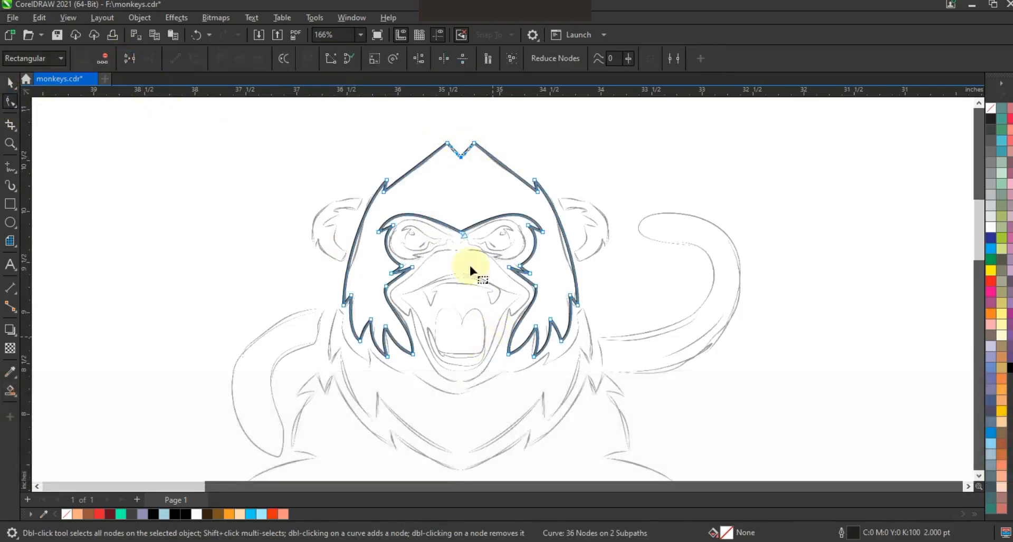
drag(469, 227, 469, 224)
click(130, 60)
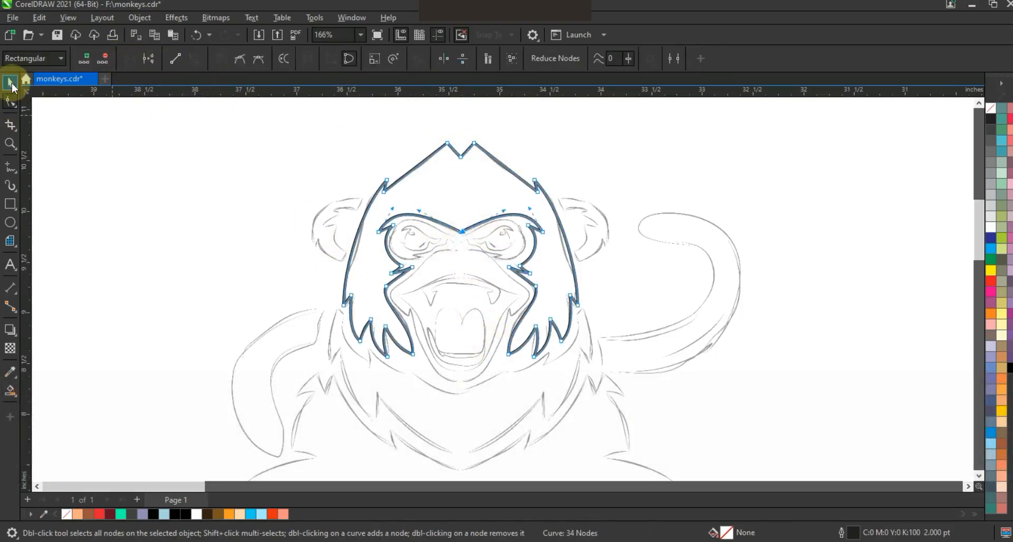
click(10, 83)
click(1009, 367)
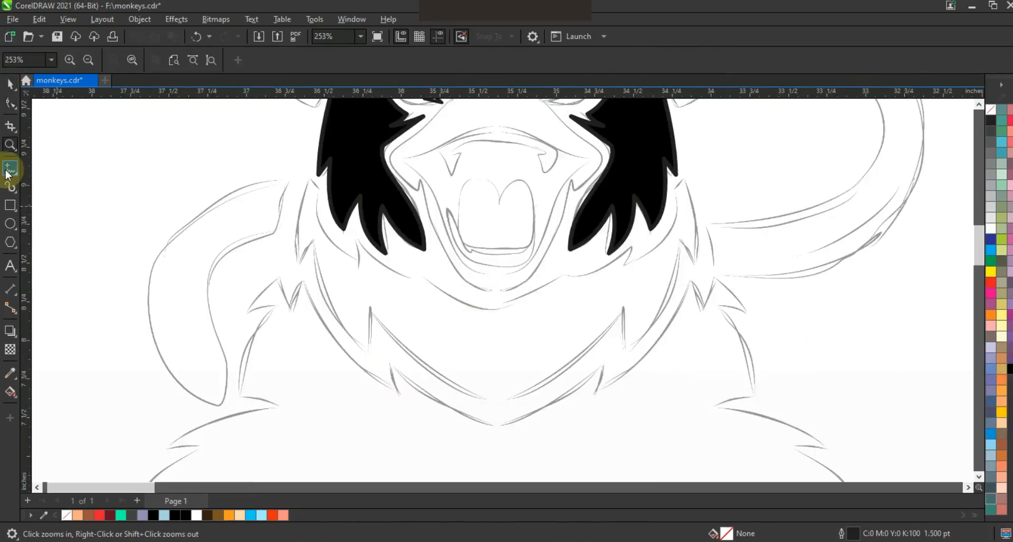
Step: Trace the left half of the neck fur below the face as a closed, jagged straight-segment outline reaching the centre line
click(10, 167)
click(304, 173)
double_click(318, 186)
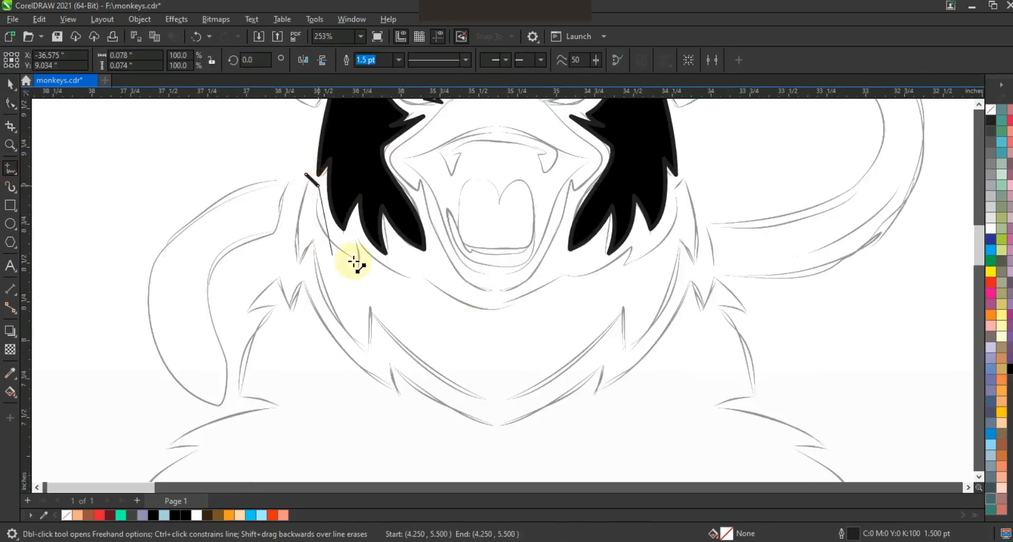
double_click(358, 262)
double_click(356, 236)
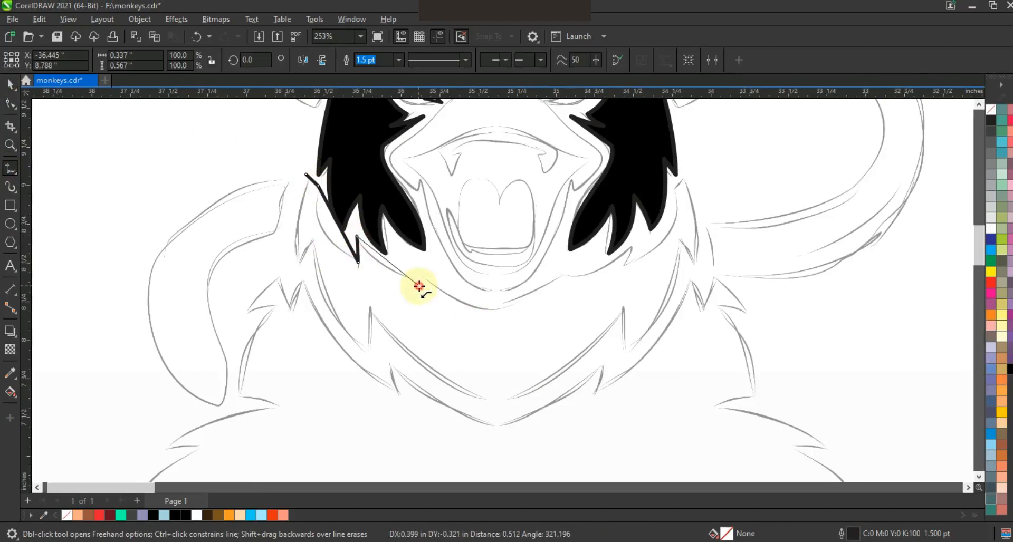
double_click(410, 262)
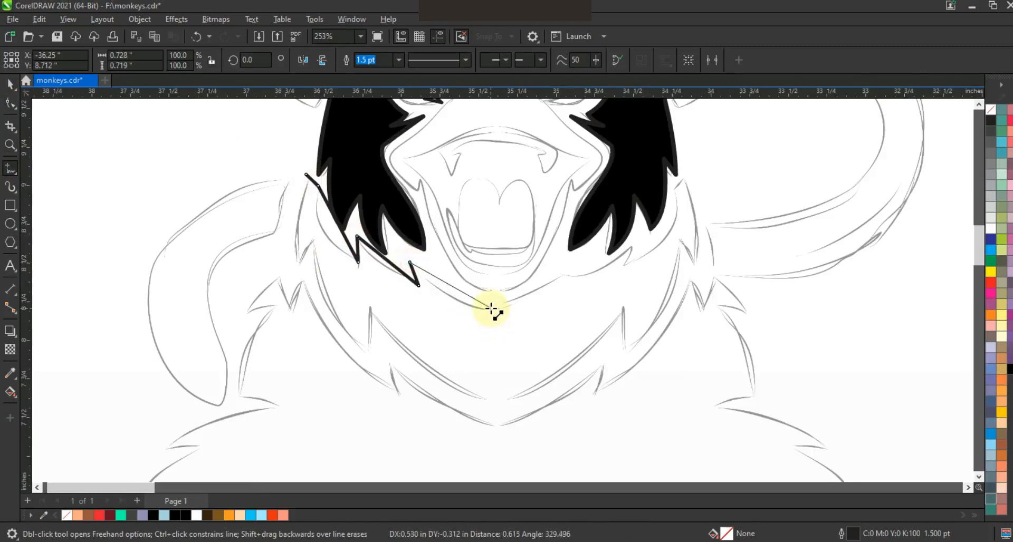
double_click(491, 403)
double_click(369, 308)
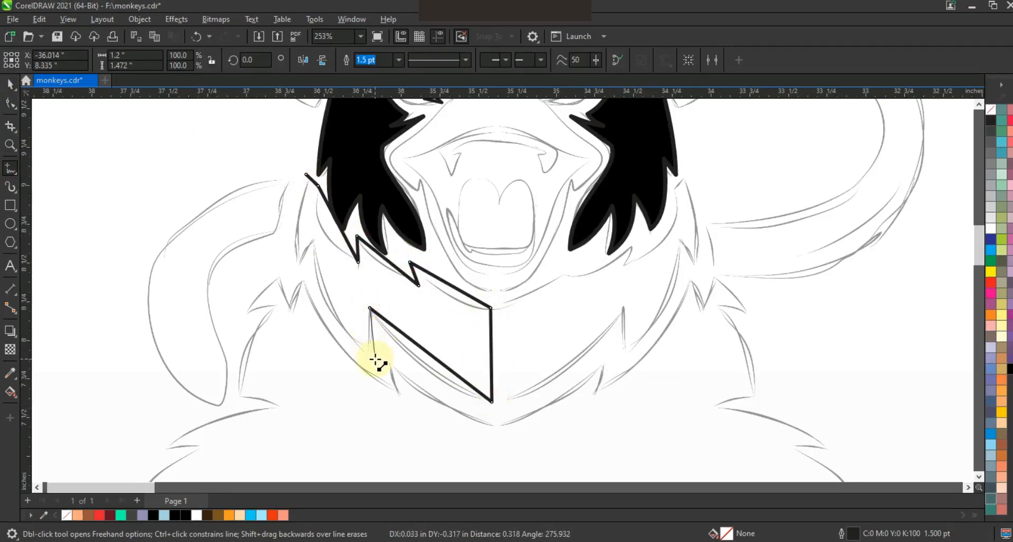
double_click(314, 243)
double_click(299, 267)
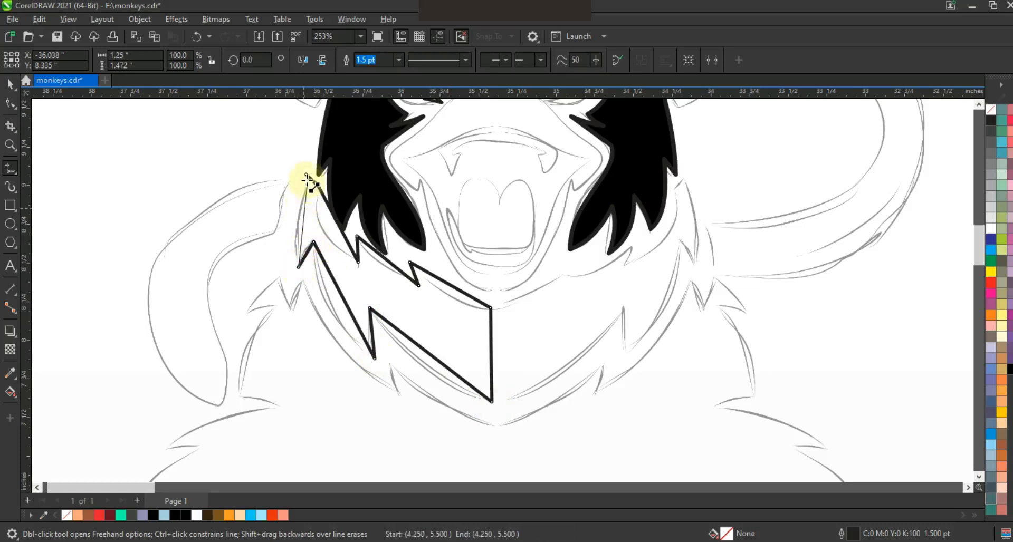
click(306, 174)
Step: Convert the neck fur outline's segments to curves and bend its upper and lower edges to follow the sketch
click(10, 102)
drag(204, 140, 538, 417)
click(192, 61)
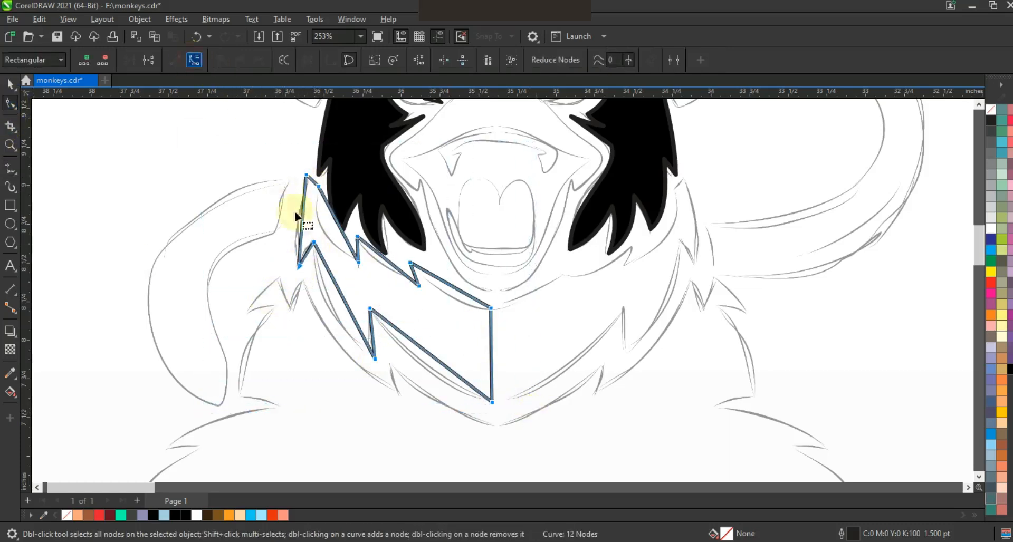
mouse_move(304, 234)
mouse_down()
mouse_move(292, 227)
mouse_move(332, 222)
mouse_move(322, 228)
mouse_up()
drag(346, 291, 304, 259)
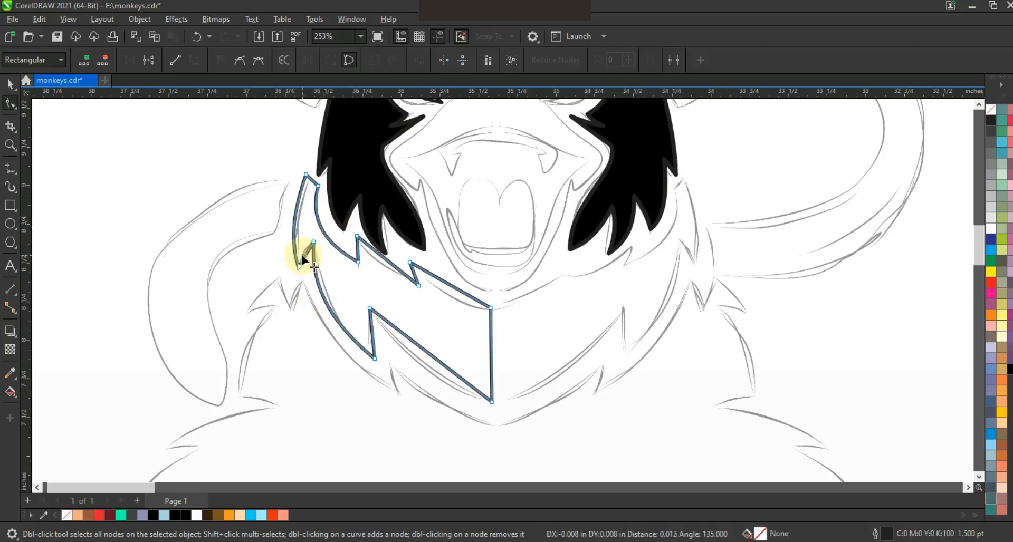
drag(415, 344, 409, 363)
drag(386, 260, 386, 261)
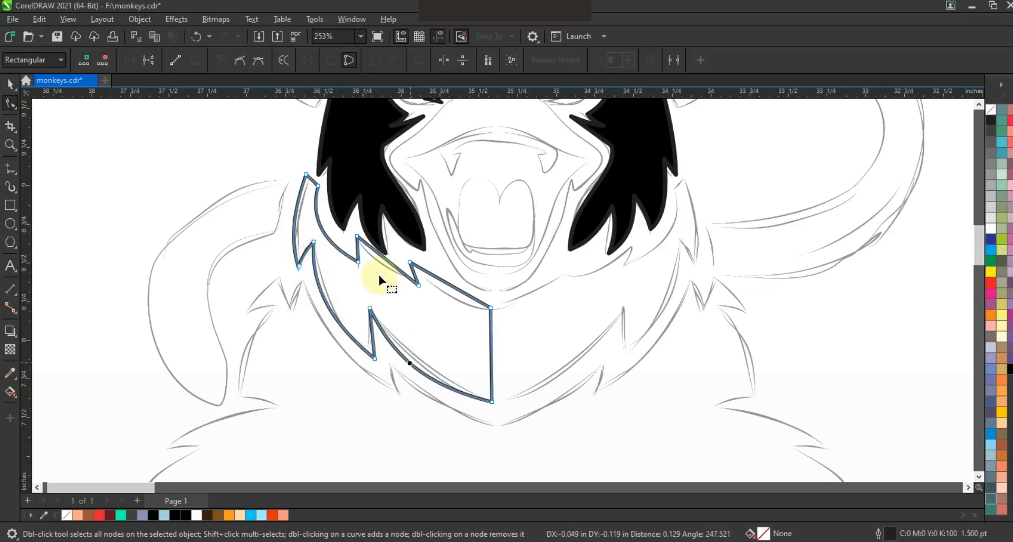
drag(449, 284, 412, 278)
drag(357, 251, 355, 252)
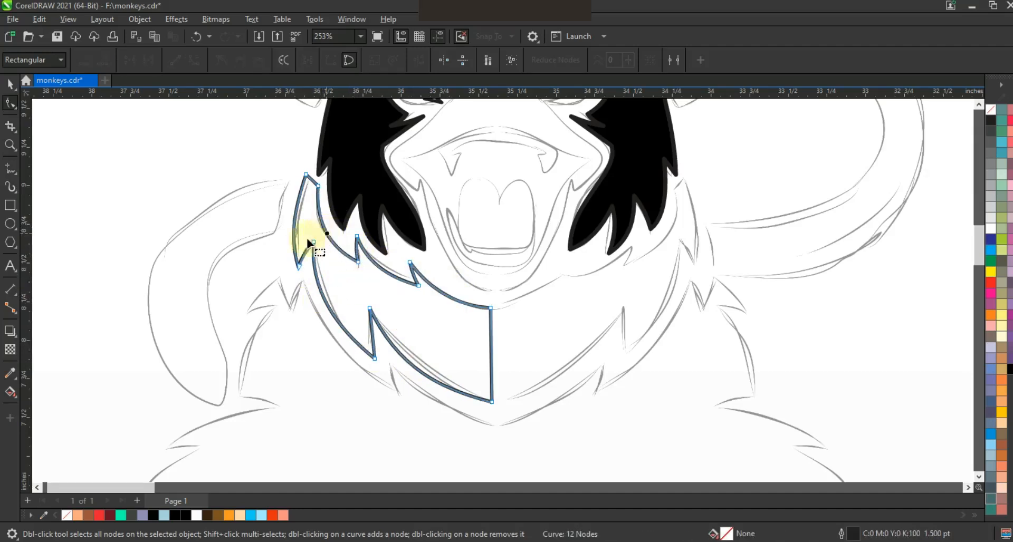
Step: Mirror a copy of the neck fur outline to the right side and weld the two halves together
click(10, 84)
drag(283, 299, 539, 307)
shift+click(464, 323)
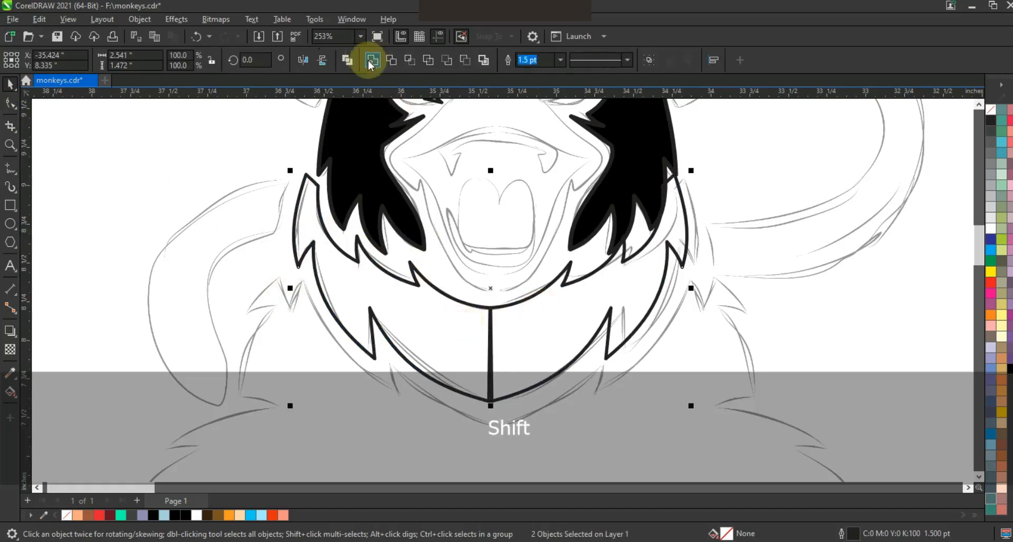
Step: Stretch the welded neck fur shape to about 2.62 inches wide and fill it with dark gray
drag(691, 288, 702, 289)
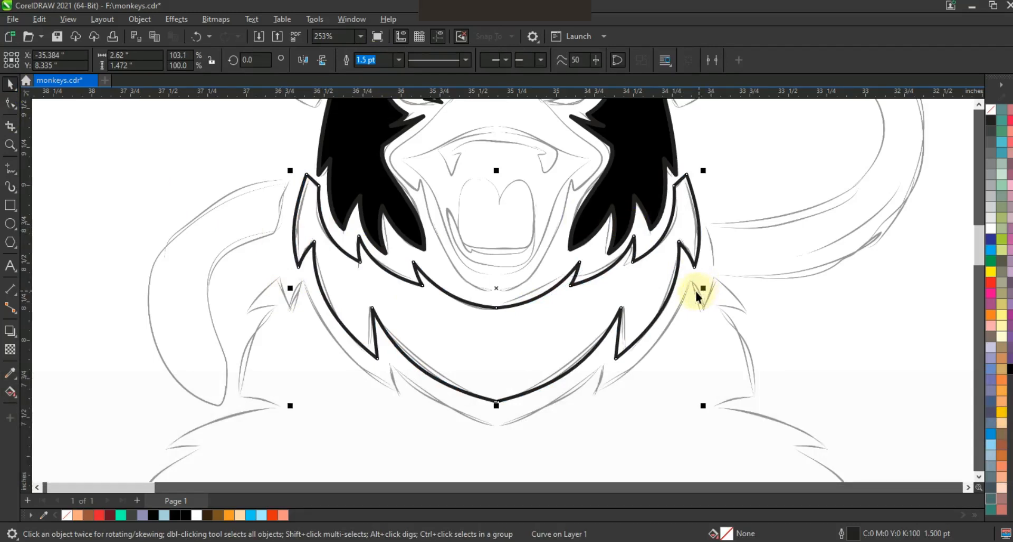
key(F3)
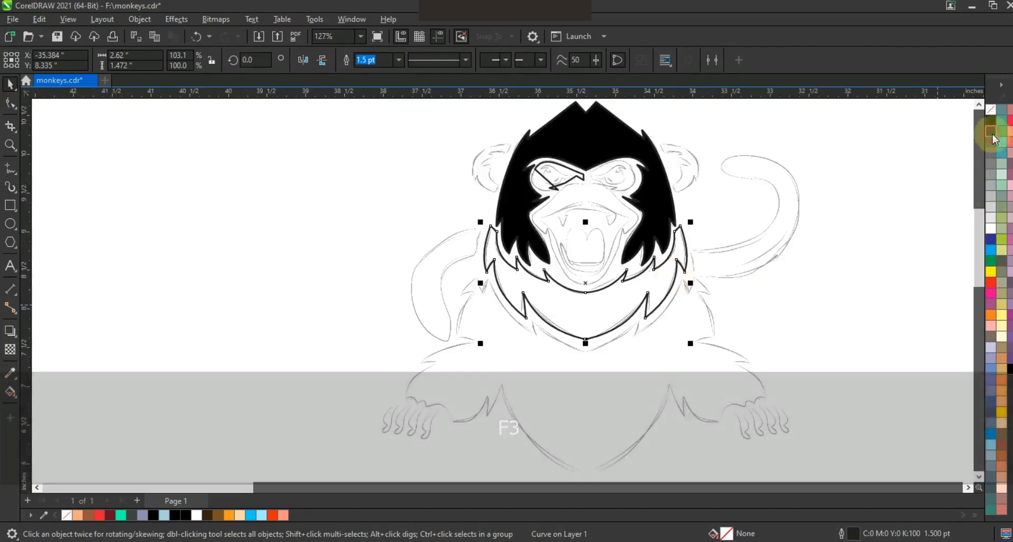
key(Escape)
Step: Start tracing the left half of the body in straight segments, from the chest centre along the neckline fur and down the shoulder
click(10, 145)
drag(515, 250, 699, 391)
click(10, 167)
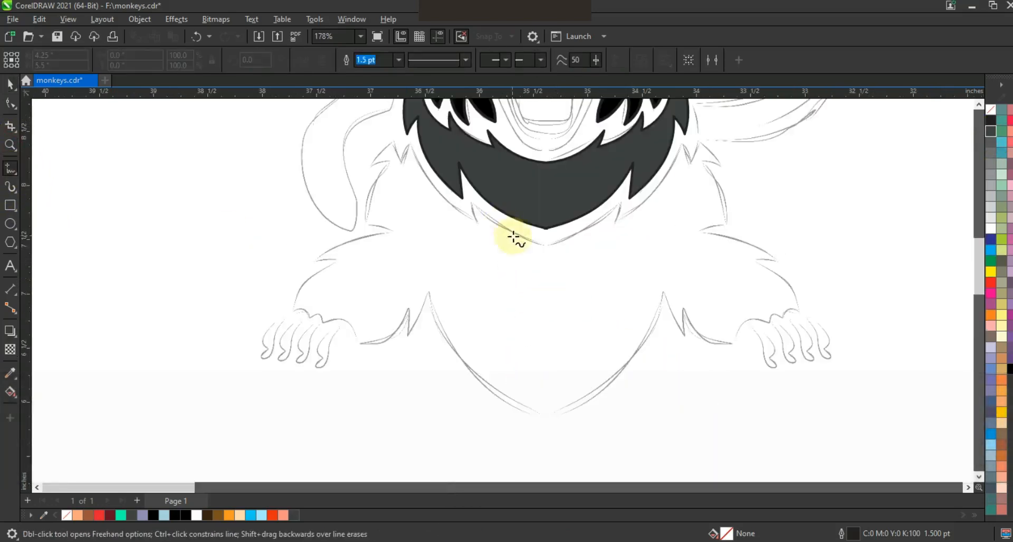
click(547, 246)
double_click(470, 196)
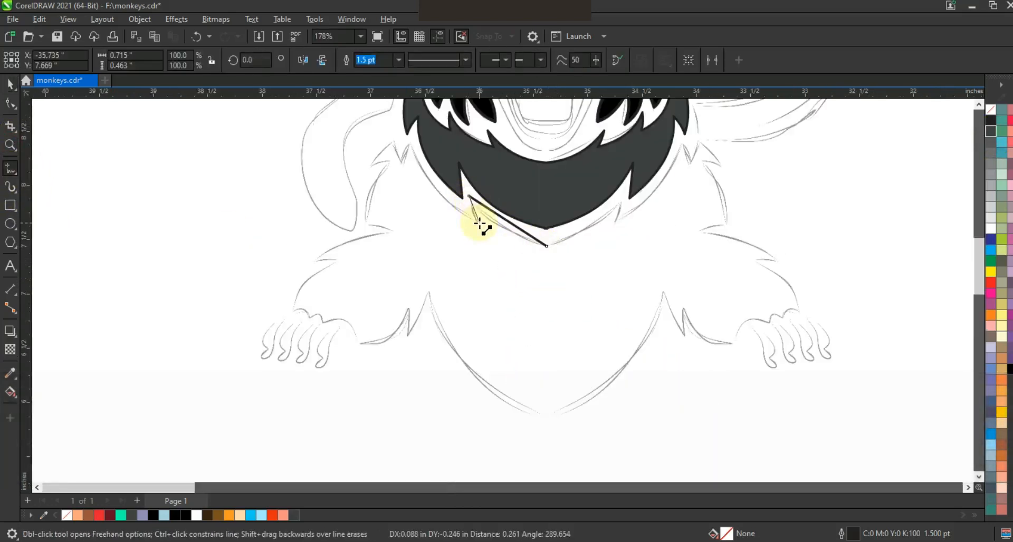
click(410, 143)
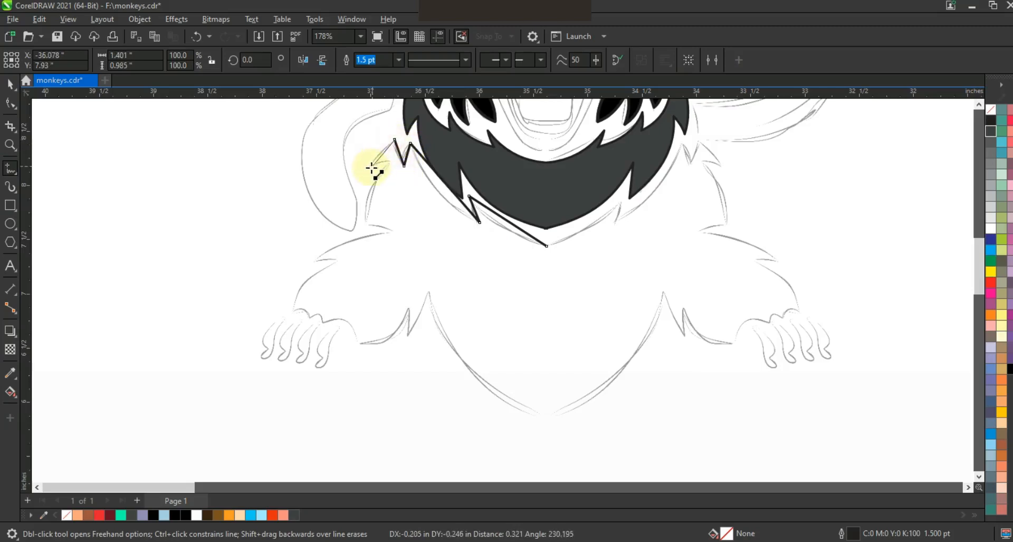
click(391, 164)
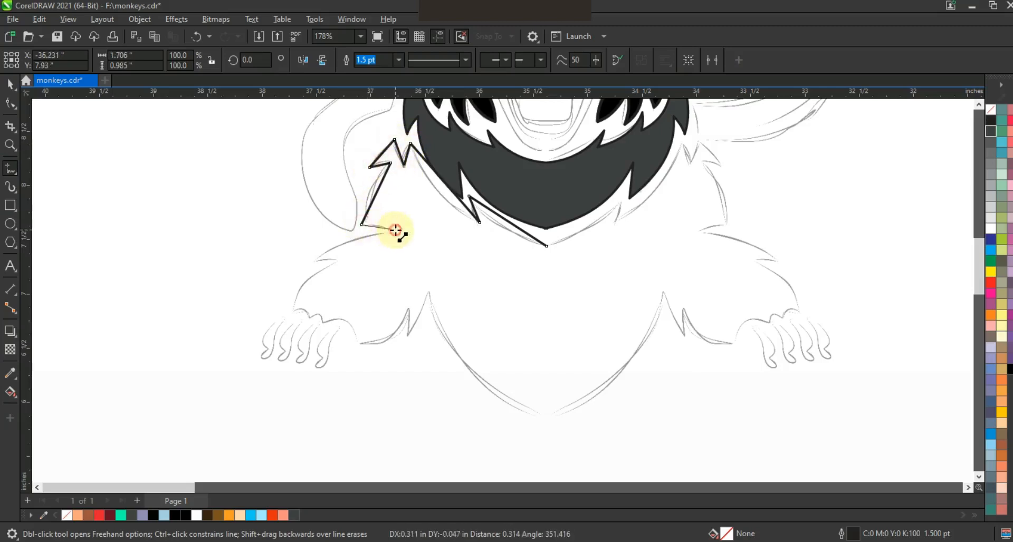
Step: Continue the body outline around the left arm, wrist and belly, and close it along the centre line
click(312, 259)
click(337, 262)
click(293, 311)
click(404, 309)
click(404, 337)
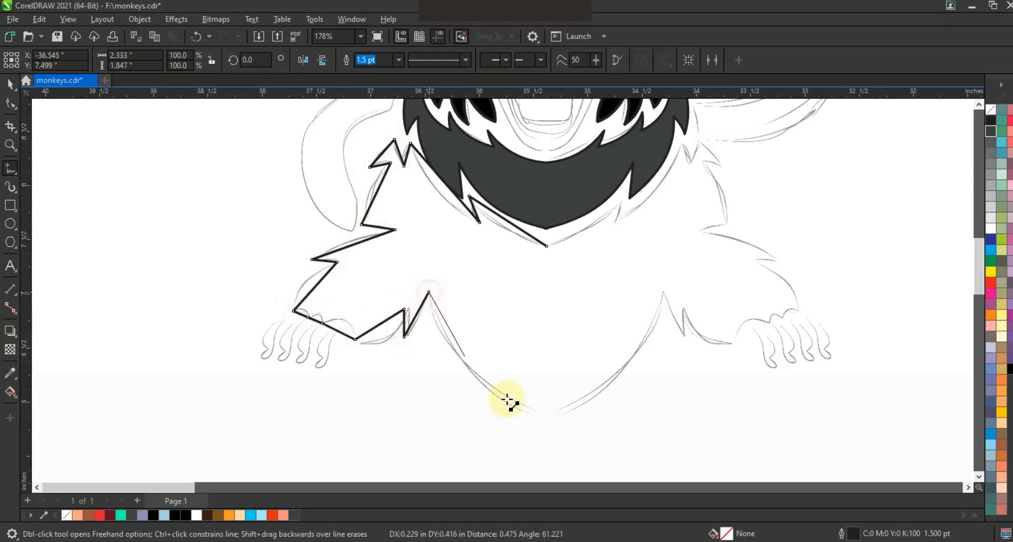
click(543, 415)
click(546, 245)
Step: Convert the body outline's segments to curves and bend the belly, neckline and shoulder edges to match the sketch
click(12, 107)
drag(276, 135, 585, 422)
drag(495, 351, 465, 364)
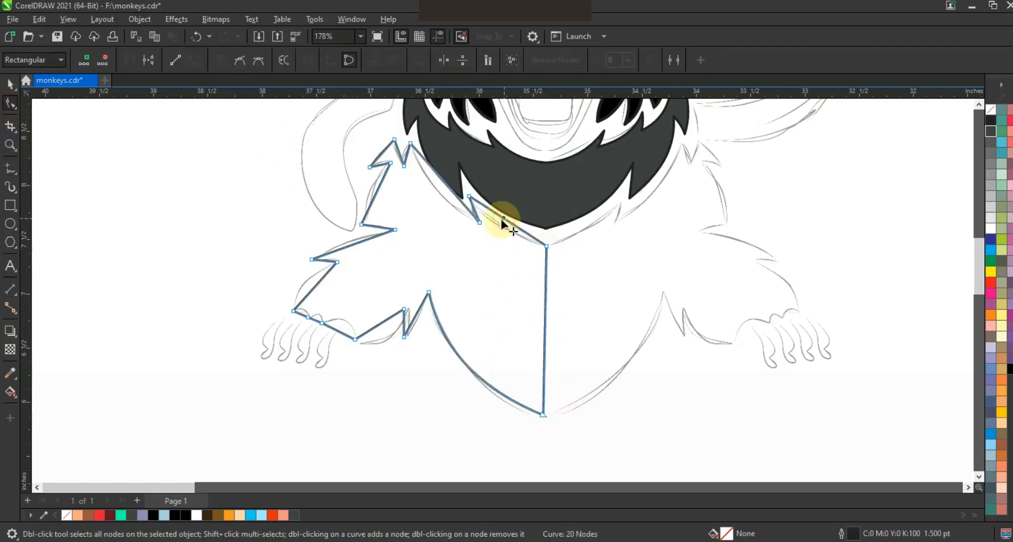
click(440, 189)
drag(440, 192, 372, 185)
click(373, 192)
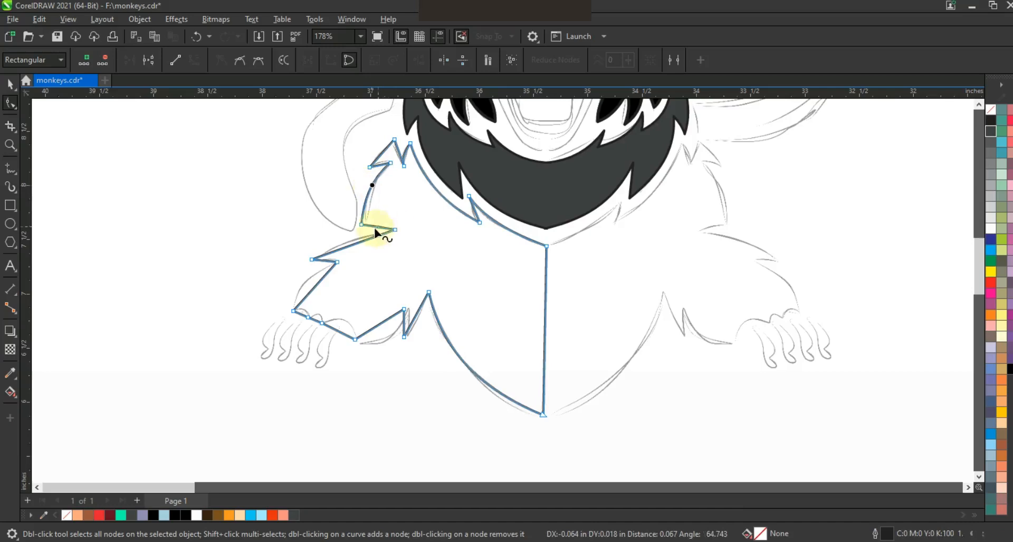
Step: Bend the remaining arm, wrist and underarm edges of the half body outline to match the sketch
drag(350, 246, 346, 240)
drag(318, 282, 337, 327)
click(375, 331)
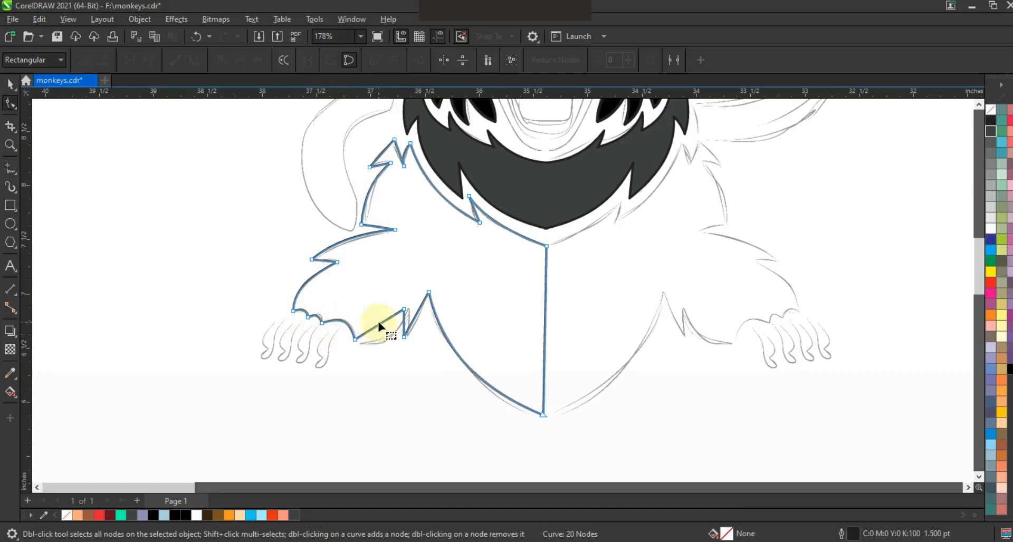
drag(378, 325, 384, 339)
Step: Mirror a copy of the half body outline onto the right side of the monkey and weld the two halves together
click(10, 84)
drag(290, 276, 597, 305)
key(Left)
key(Left)
shift+click(509, 291)
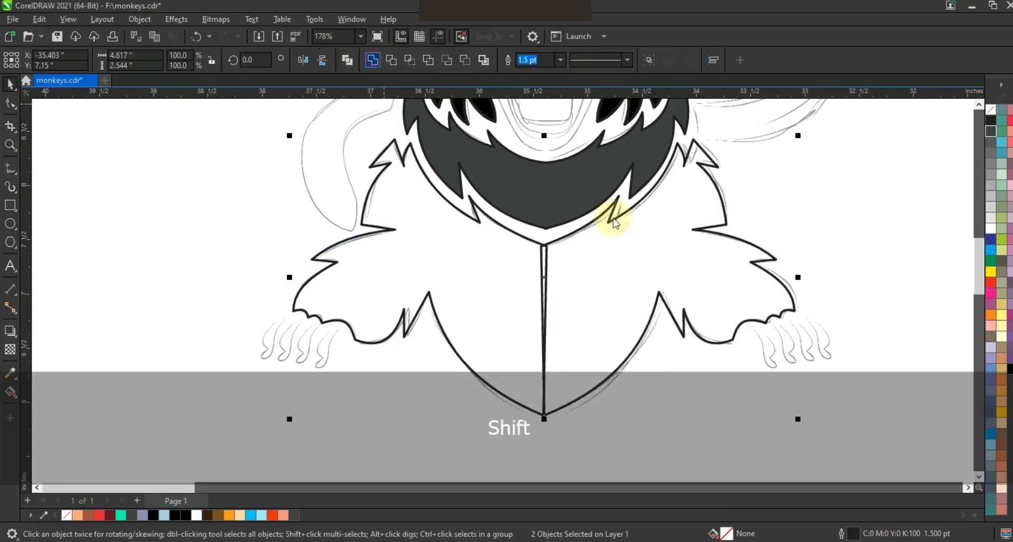
Step: Stretch the welded body to about 4.67 inches wide and centre it horizontally on the neck fur shape
drag(798, 277, 803, 276)
shift+click(529, 213)
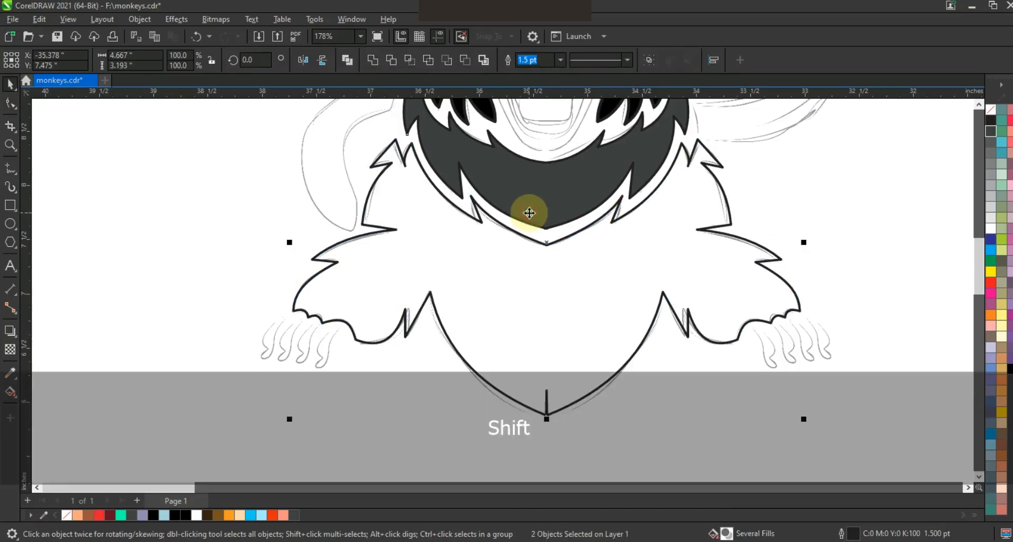
key(c)
key(Escape)
Step: Delete the leftover seam nodes above the lower tip of the body outline
click(590, 397)
click(10, 103)
drag(566, 377, 523, 406)
key(Delete)
click(10, 84)
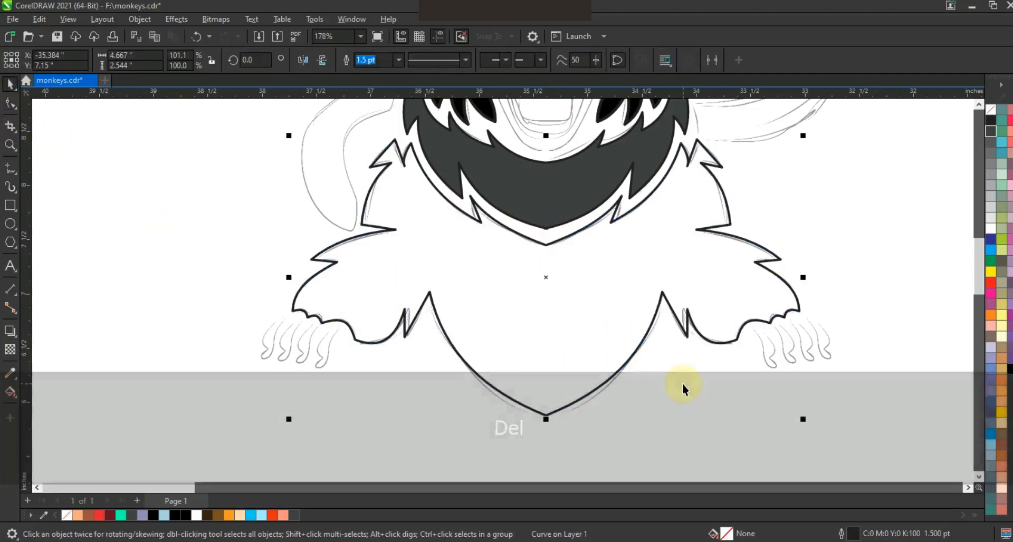
click(680, 388)
scroll(639, 387, down, 1)
key(Escape)
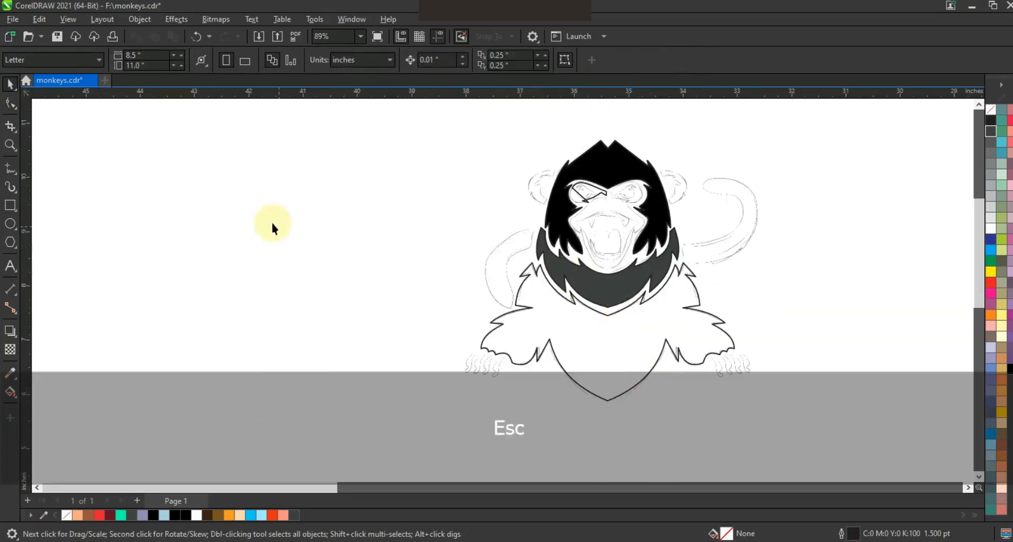
Step: Trace the left ear as a closed outline in straight segments, following its inner fur points and lower edge
click(10, 145)
drag(425, 155, 789, 355)
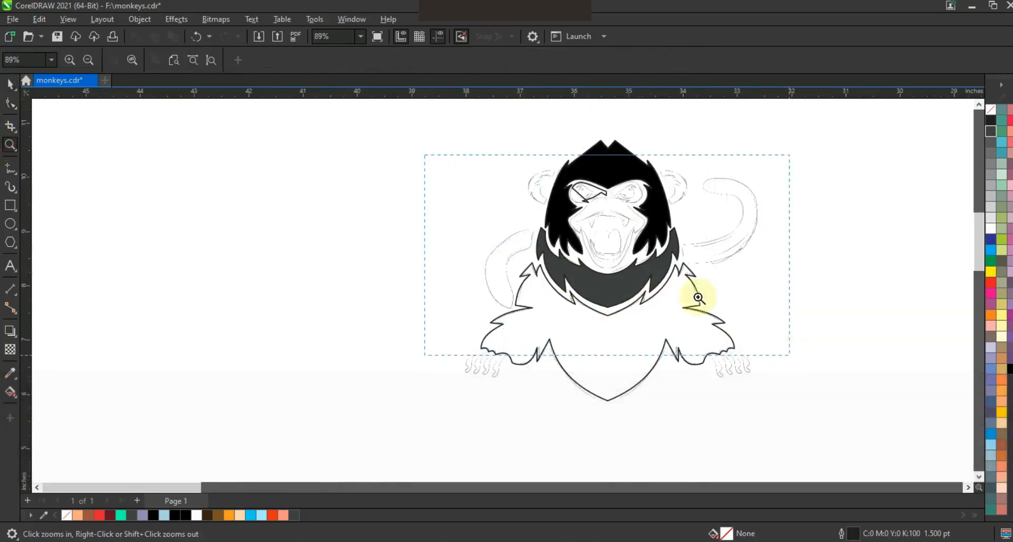
drag(315, 239, 515, 107)
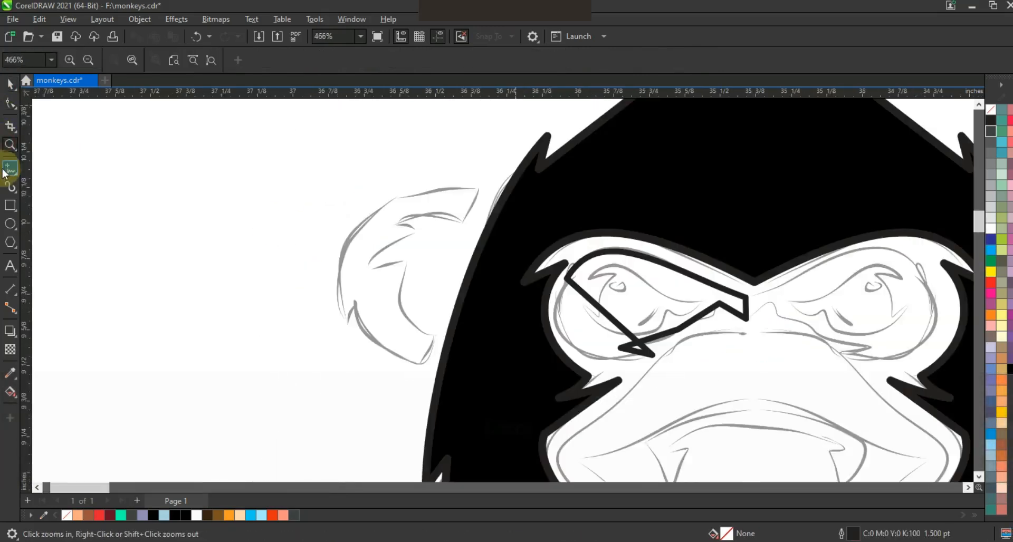
key(F5)
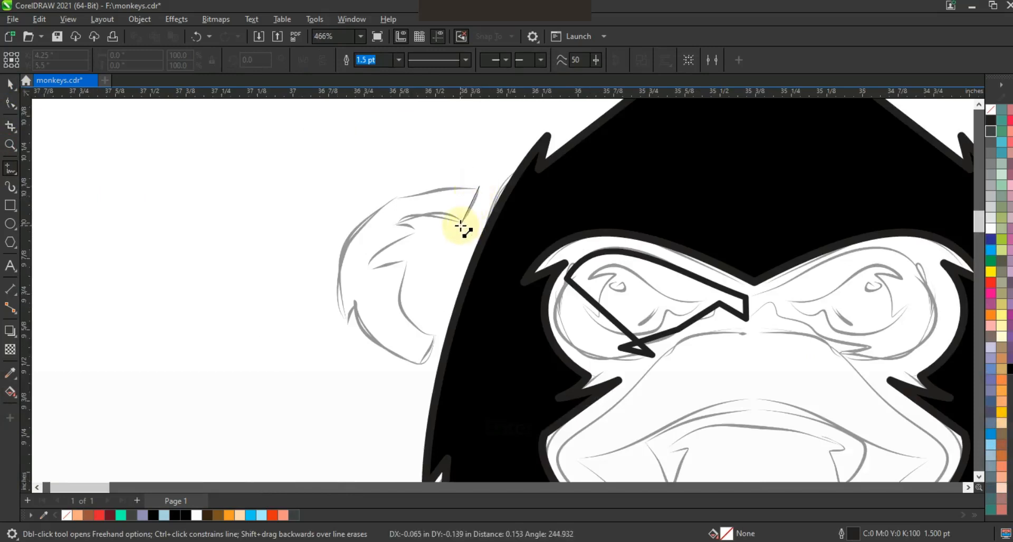
click(399, 221)
click(420, 230)
click(372, 264)
click(401, 258)
click(431, 335)
click(419, 365)
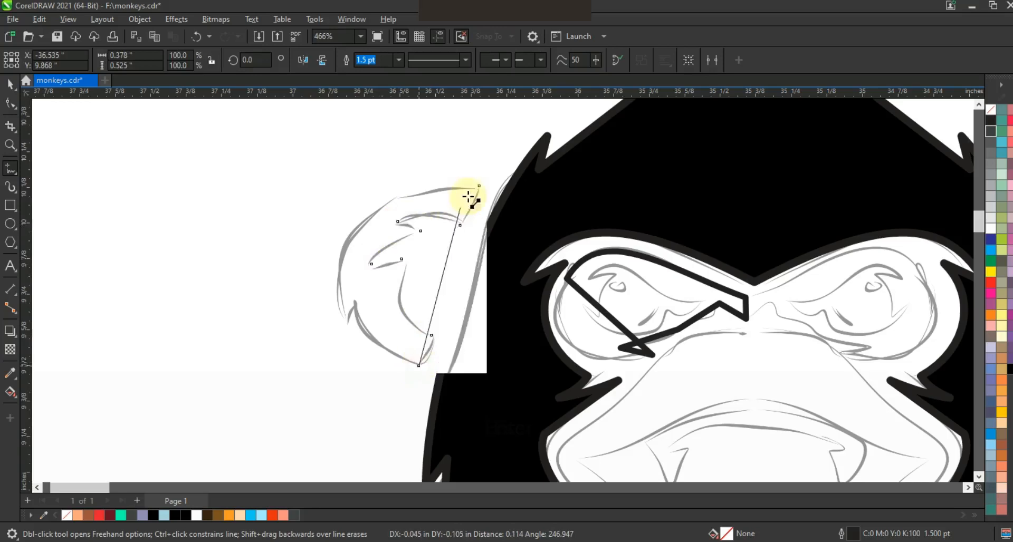
click(479, 186)
Step: Convert the ear outline's segments to curves and bend its outer rim and inner fur edges to match the sketch
click(10, 103)
drag(170, 132, 486, 382)
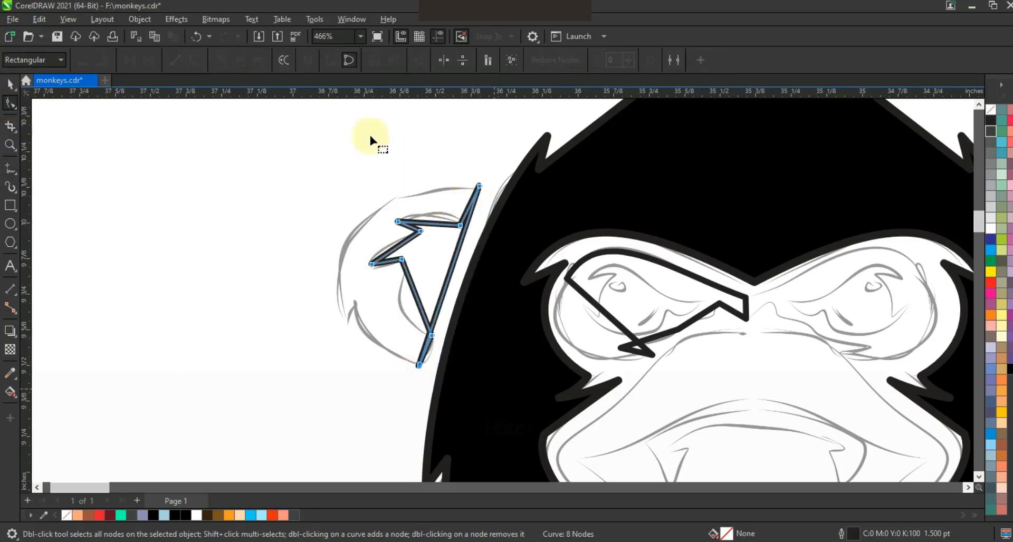
click(193, 59)
mouse_move(461, 244)
mouse_down()
mouse_move(426, 203)
mouse_move(441, 304)
mouse_move(359, 293)
mouse_move(288, 321)
mouse_move(395, 186)
mouse_move(366, 169)
mouse_move(329, 171)
mouse_up()
drag(415, 296, 403, 301)
drag(392, 251, 386, 248)
drag(433, 222, 433, 213)
Step: Fill the left ear with black, mirror a copy onto the other side of the head and weld the two ears
click(10, 83)
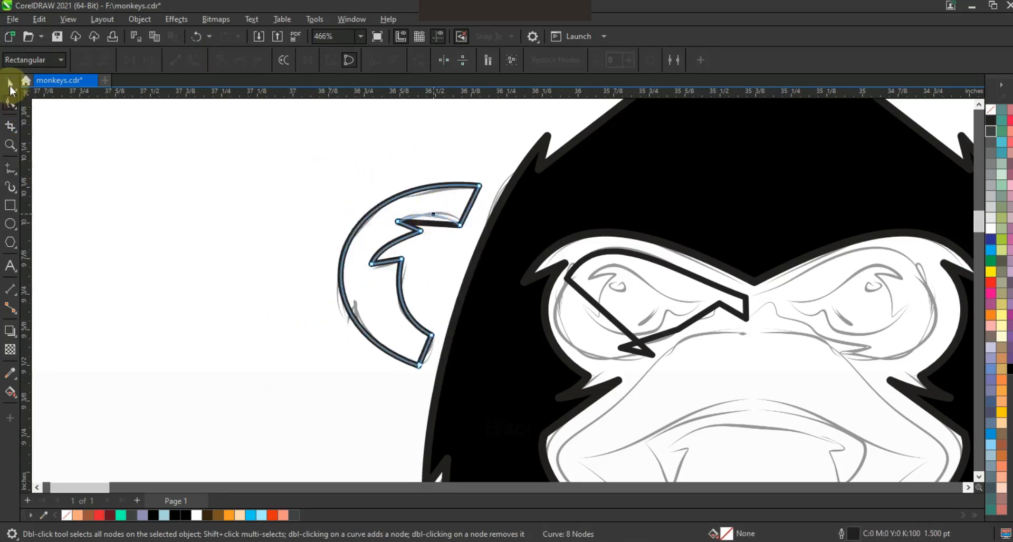
key(F3)
key(F3)
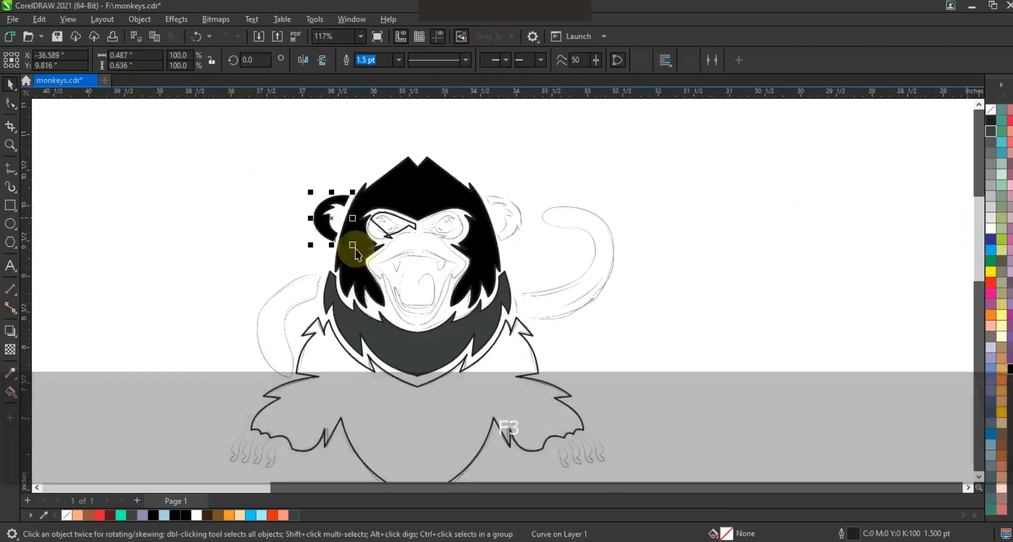
drag(310, 218, 509, 207)
shift+click(341, 202)
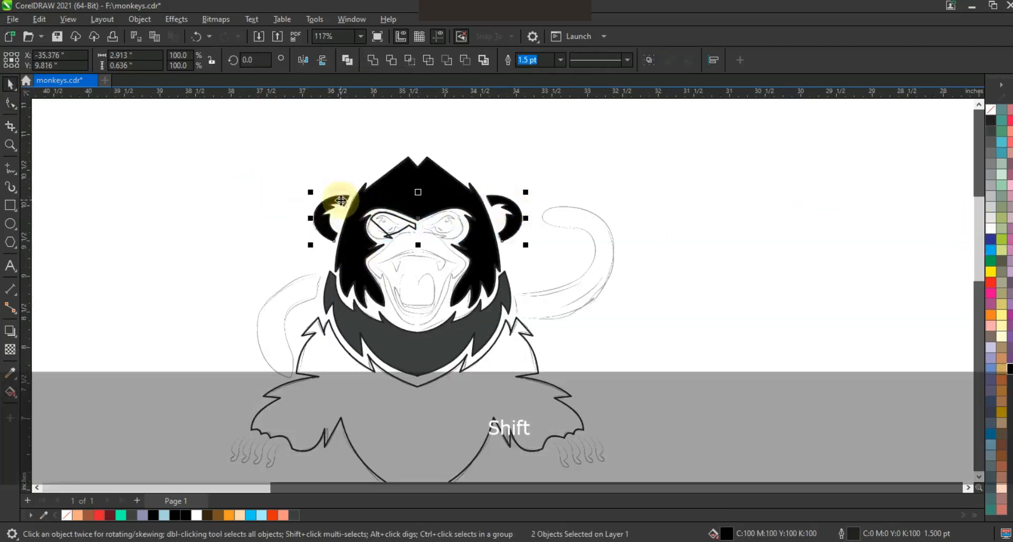
click(371, 61)
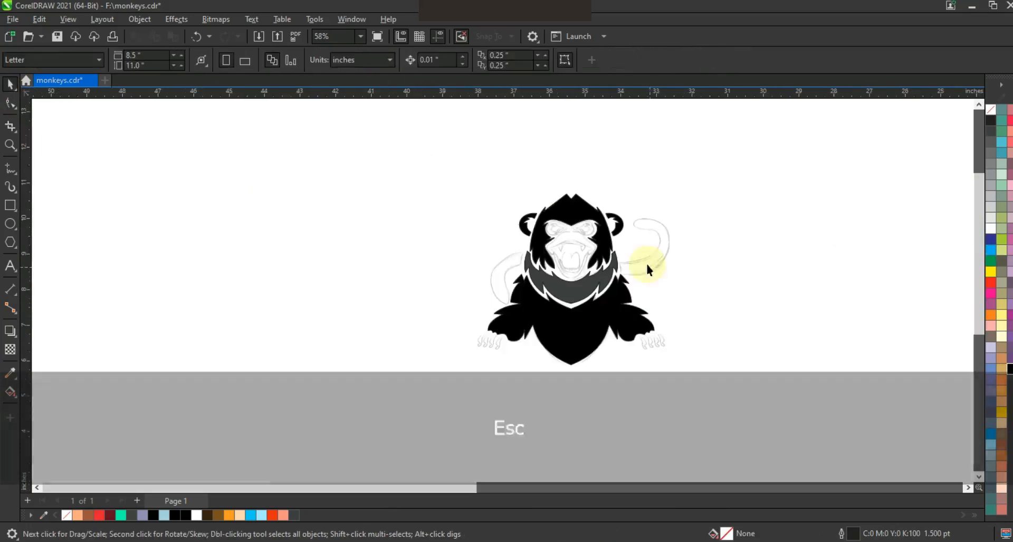
Step: Trace the tail section beside the left shoulder as a closed four-point outline in straight segments
key(z)
drag(462, 232, 678, 335)
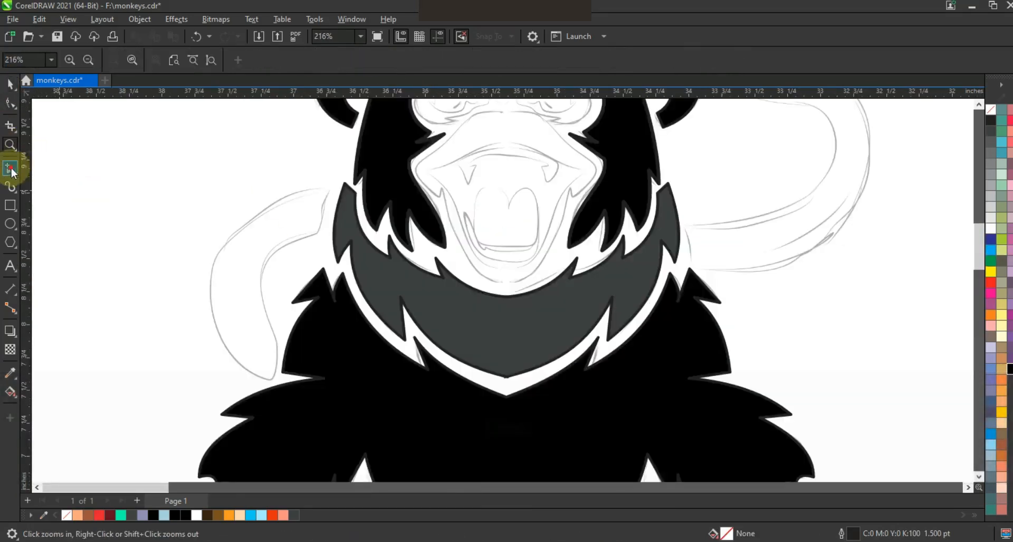
click(10, 168)
double_click(321, 232)
click(281, 342)
click(270, 381)
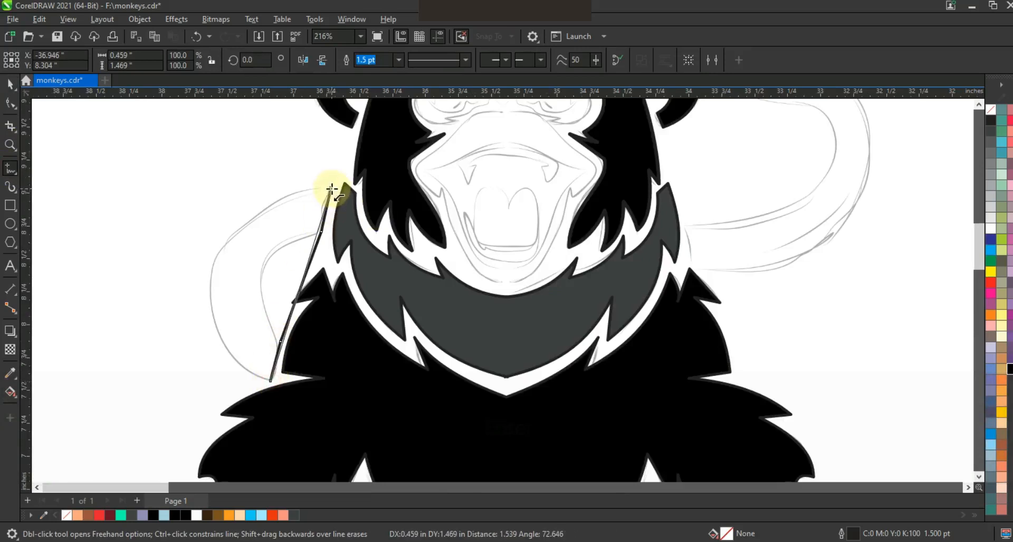
click(331, 189)
Step: Convert the left tail section's segments to curves and start bending its outer edge outward
click(10, 103)
drag(219, 194, 399, 407)
drag(310, 251, 255, 208)
drag(290, 318, 259, 341)
key(z)
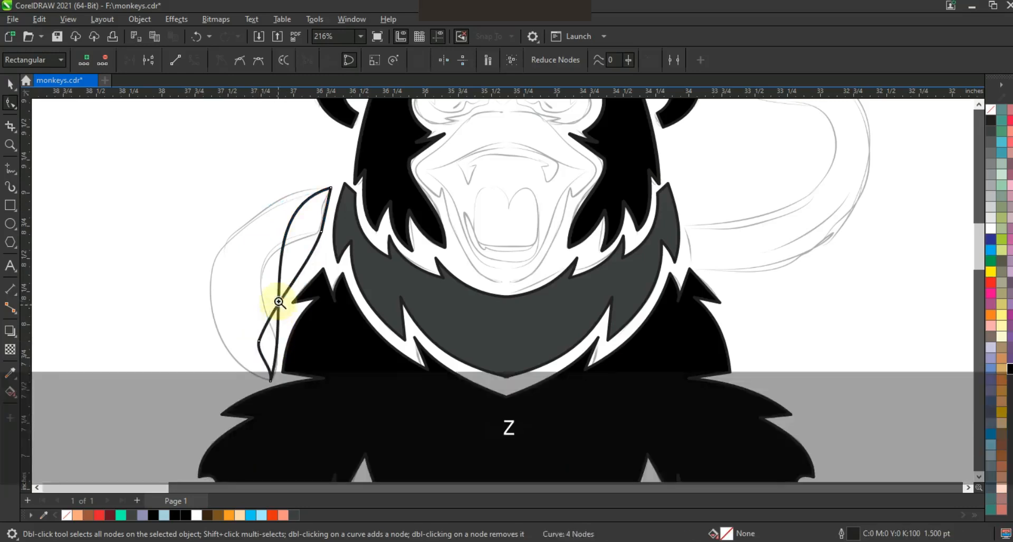
key(ctrl+z)
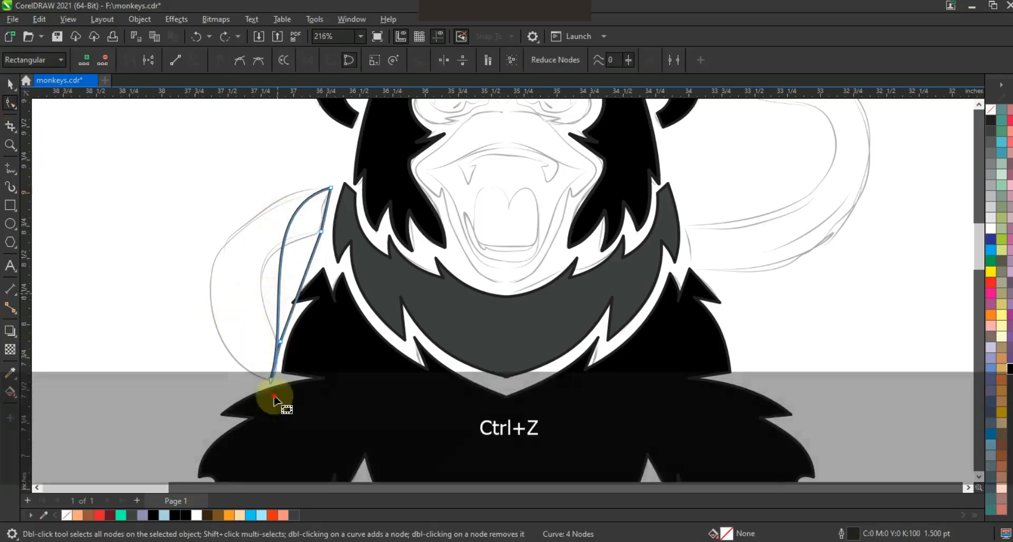
Step: Shape the outer arc, inner arc and short end edges of the left tail section to follow the sketch
drag(274, 396, 262, 369)
drag(291, 317, 251, 310)
drag(161, 321, 158, 322)
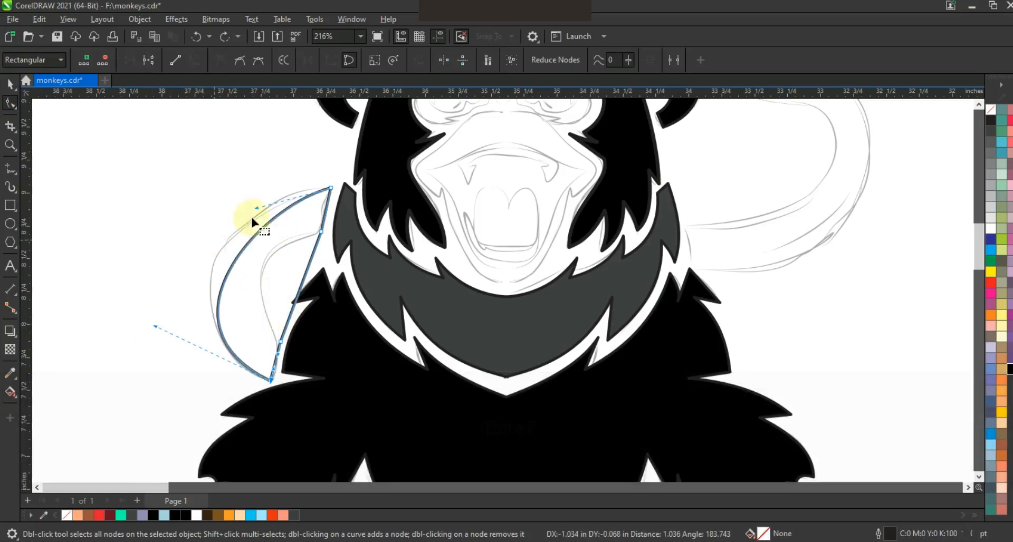
drag(256, 204, 216, 177)
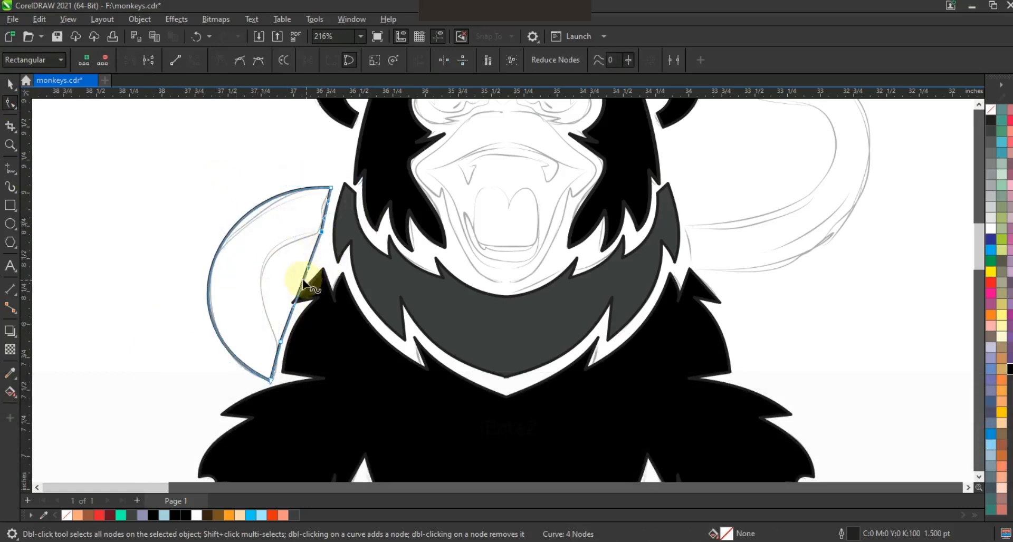
drag(285, 260, 243, 289)
drag(238, 290, 212, 301)
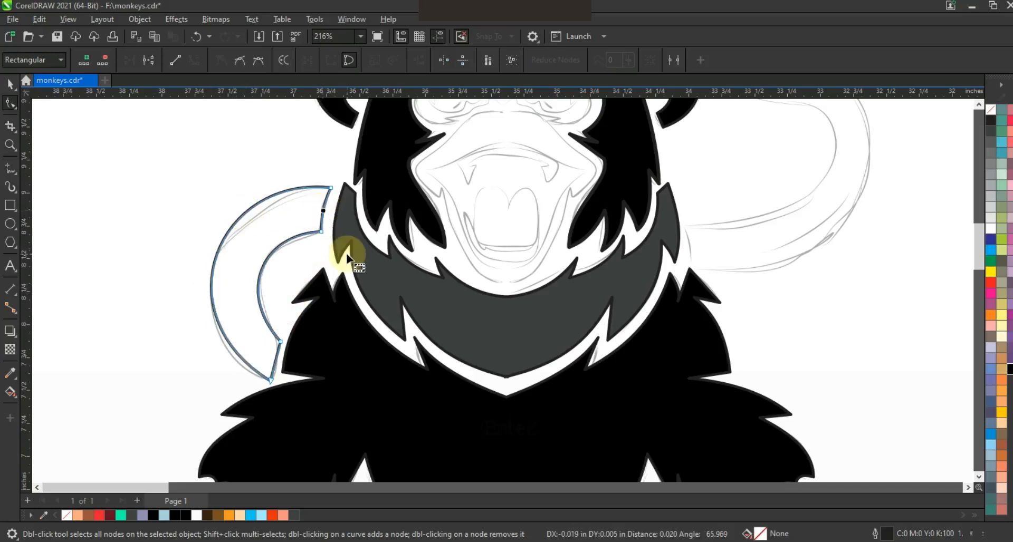
click(275, 363)
Step: Trace the right tail as a closed outline in straight segments, from the neck fur around to the curled tip
click(10, 169)
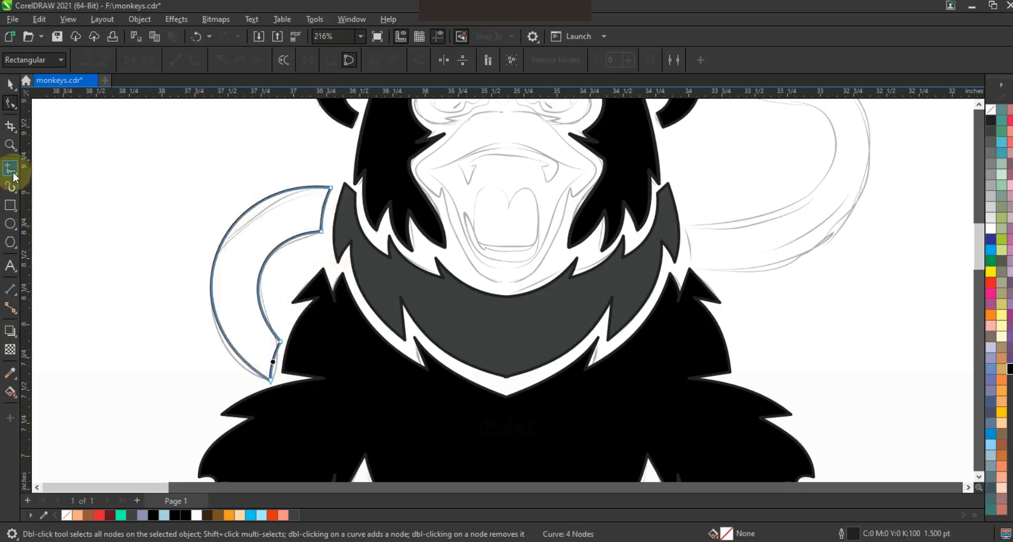
key(F3)
click(689, 259)
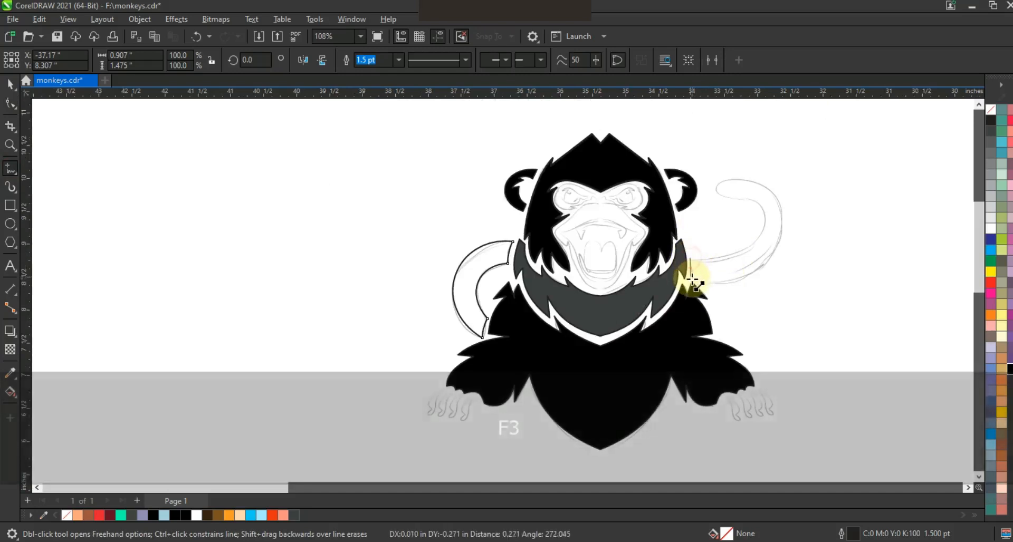
double_click(694, 280)
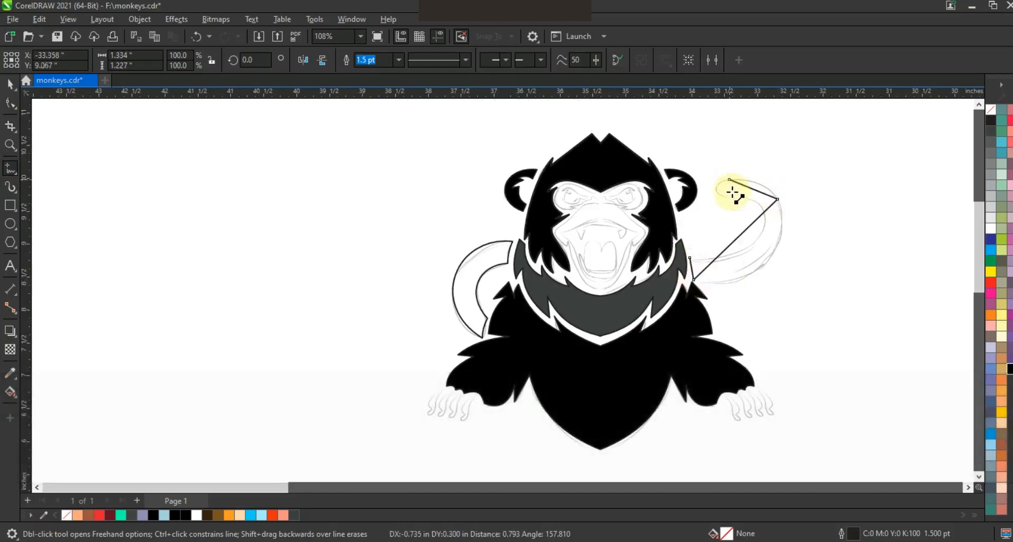
click(740, 249)
Step: Convert the right tail's segments to curves and bend its outer edges along the sketched curl
click(11, 103)
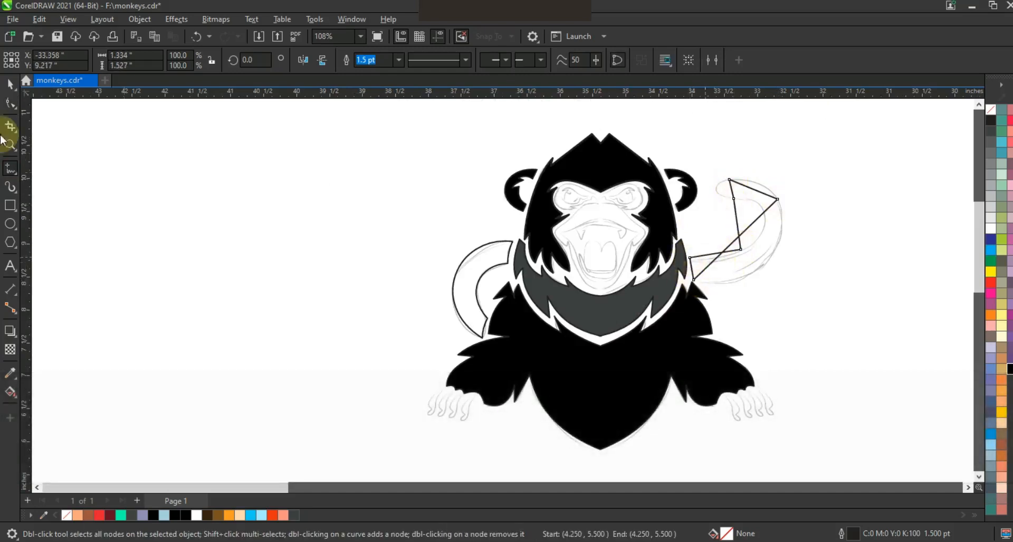
drag(407, 129, 820, 291)
key(shift+F2)
key(F3)
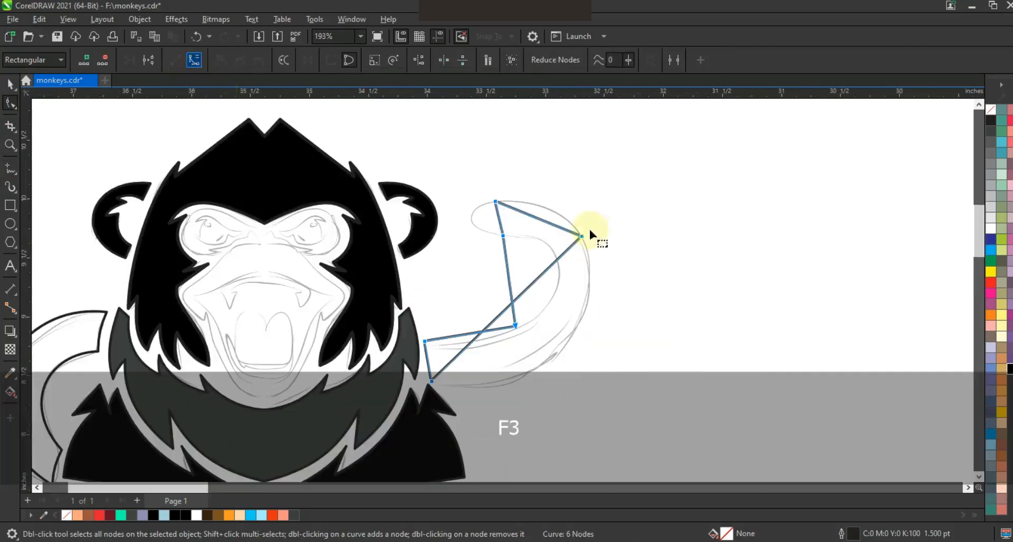
drag(538, 218, 544, 208)
drag(531, 284, 605, 307)
drag(481, 339, 571, 410)
click(603, 306)
drag(603, 308, 611, 295)
Step: Bend the inner edge of the right tail and adjust its curve handles to match the sketch
click(509, 270)
drag(537, 238, 537, 239)
drag(512, 296, 568, 305)
drag(568, 226, 581, 225)
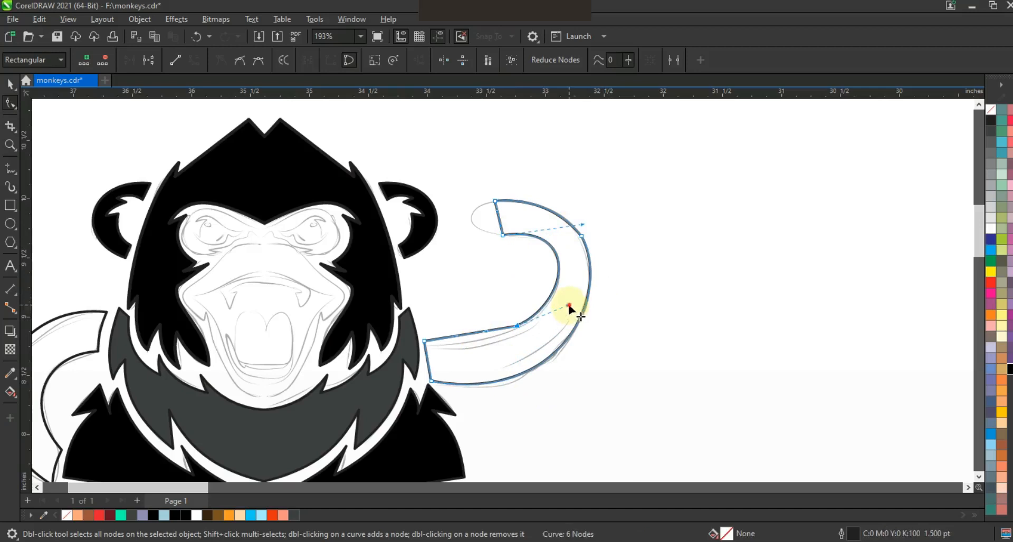
drag(568, 304, 573, 308)
Step: Delete the extra node on the right tail's inner edge and bend the end segment into a rounded tip
drag(479, 333, 523, 327)
key(Delete)
drag(486, 193, 459, 232)
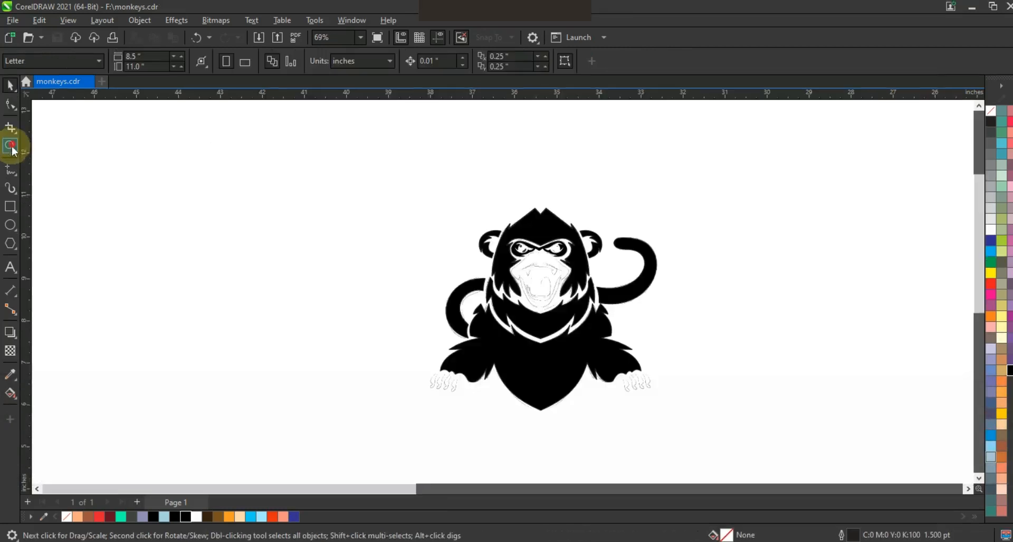
Step: Using a 0.75 pt outline, trace the left half of the muzzle in straight segments from the nose bridge to the chin
click(11, 146)
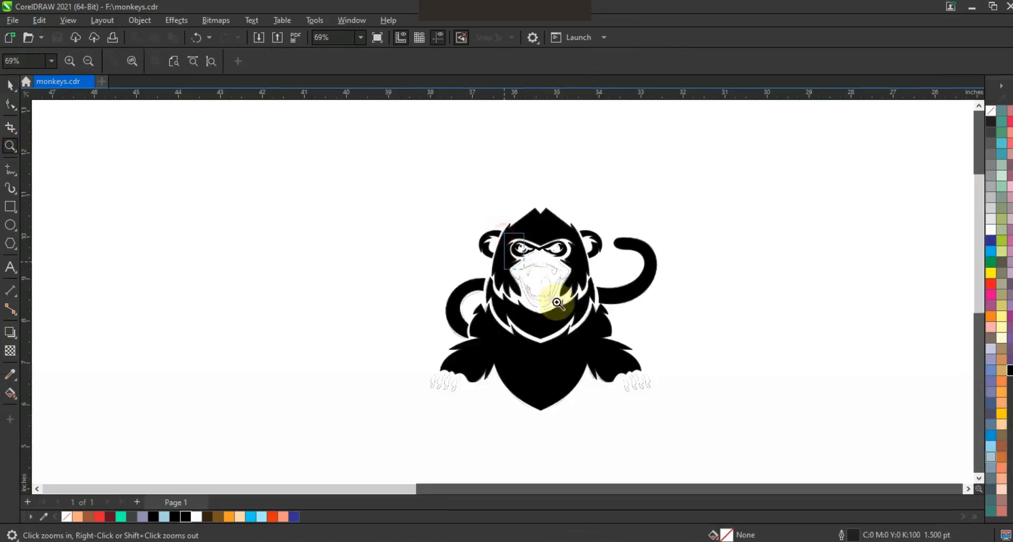
click(592, 316)
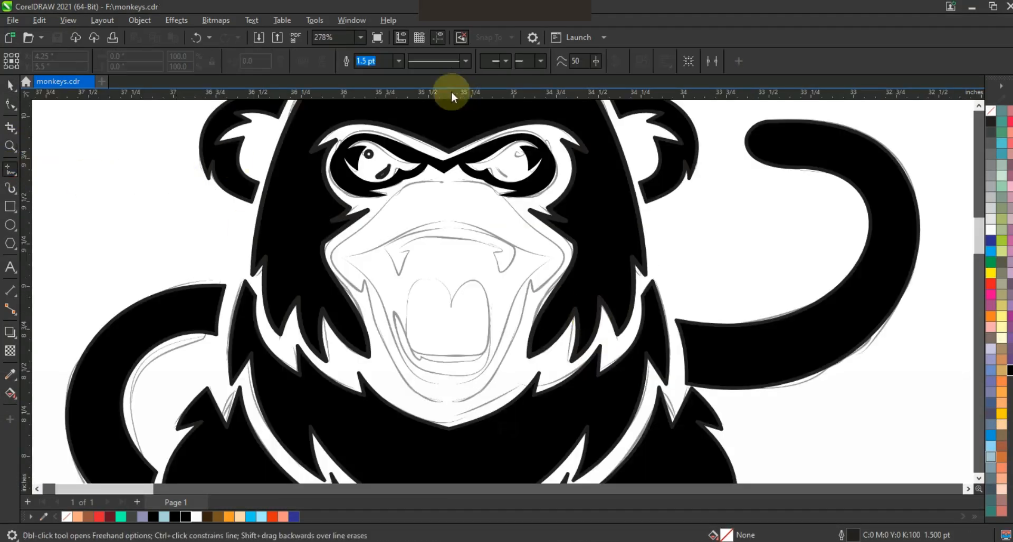
key(Escape)
click(399, 61)
click(373, 107)
click(446, 181)
double_click(369, 221)
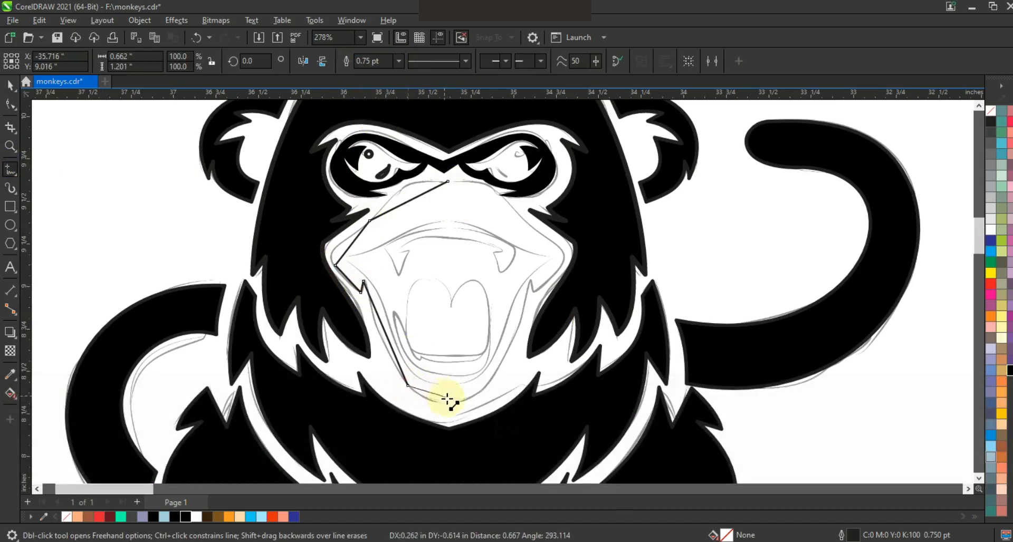
click(448, 403)
Step: Convert the half muzzle line's segments to curves and bend the nose, cheek and jaw edges to match the sketch
click(11, 104)
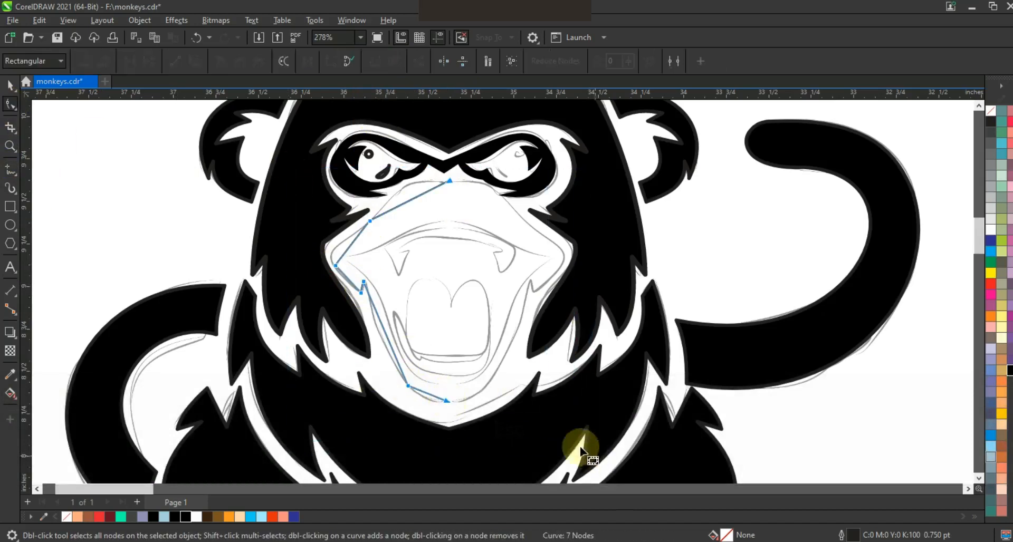
key(shift+F2)
drag(427, 224, 415, 232)
key(F3)
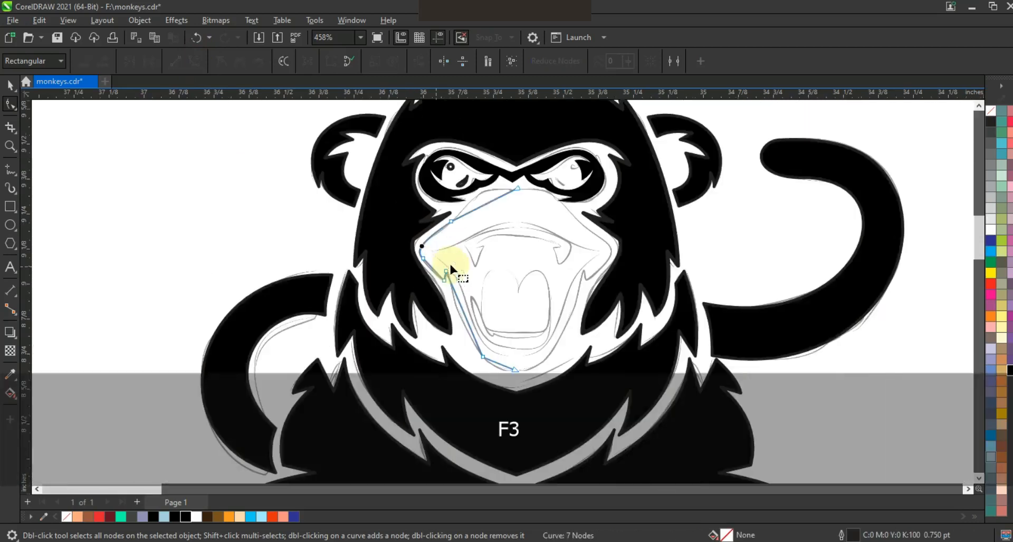
drag(482, 209, 481, 194)
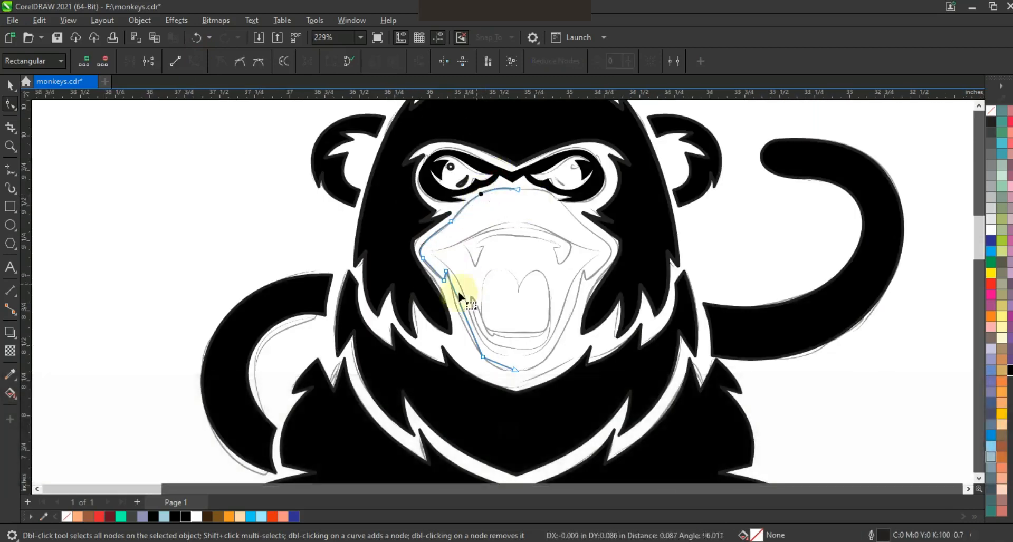
drag(467, 324, 463, 325)
drag(495, 362, 495, 366)
click(10, 85)
click(176, 143)
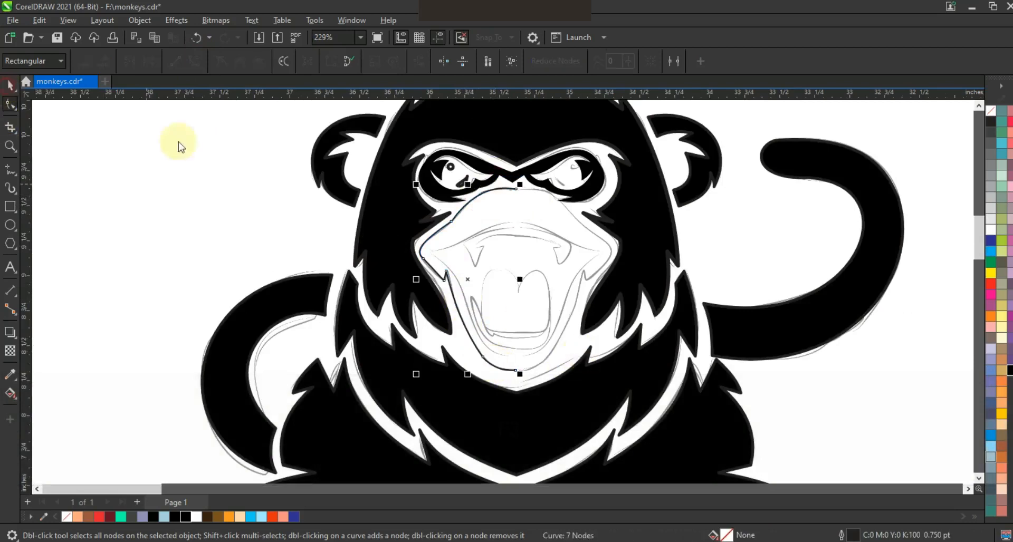
Step: Mirror a copy of the half muzzle outline to the right so both halves meet at the face's centre line
click(422, 298)
drag(415, 280, 524, 286)
right_click(524, 286)
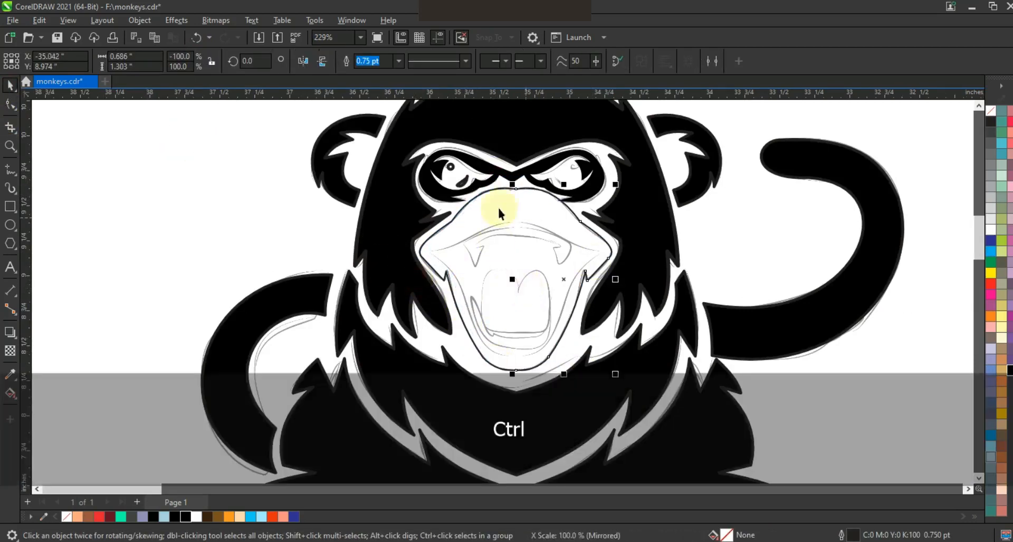
Step: Combine the two muzzle halves and join their end nodes at the nose bridge and chin
shift+click(494, 190)
click(347, 61)
click(11, 103)
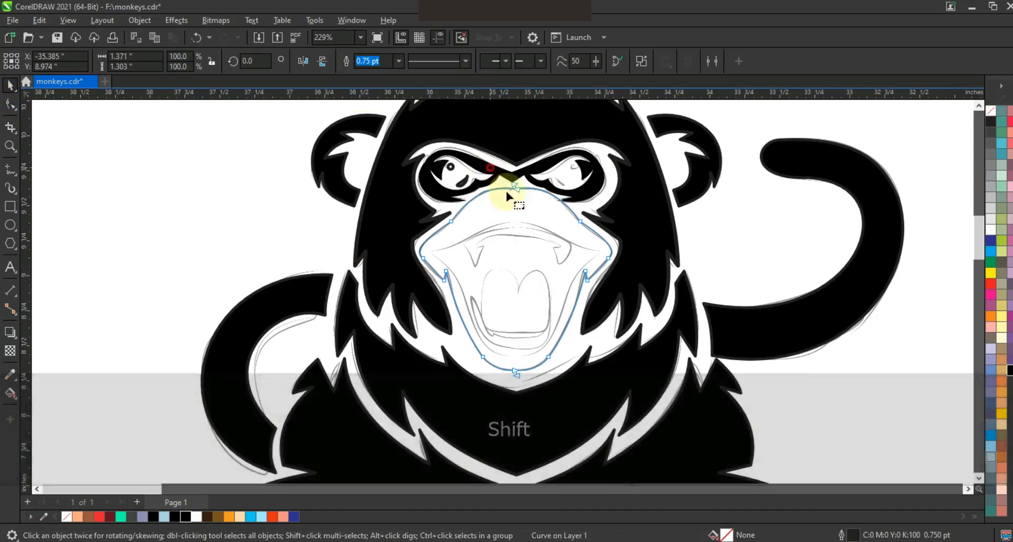
drag(528, 386, 529, 390)
click(129, 61)
Step: Trace the left half of the mouth opening as a closed three-point shape inside the muzzle
click(10, 147)
drag(356, 200, 708, 400)
click(10, 170)
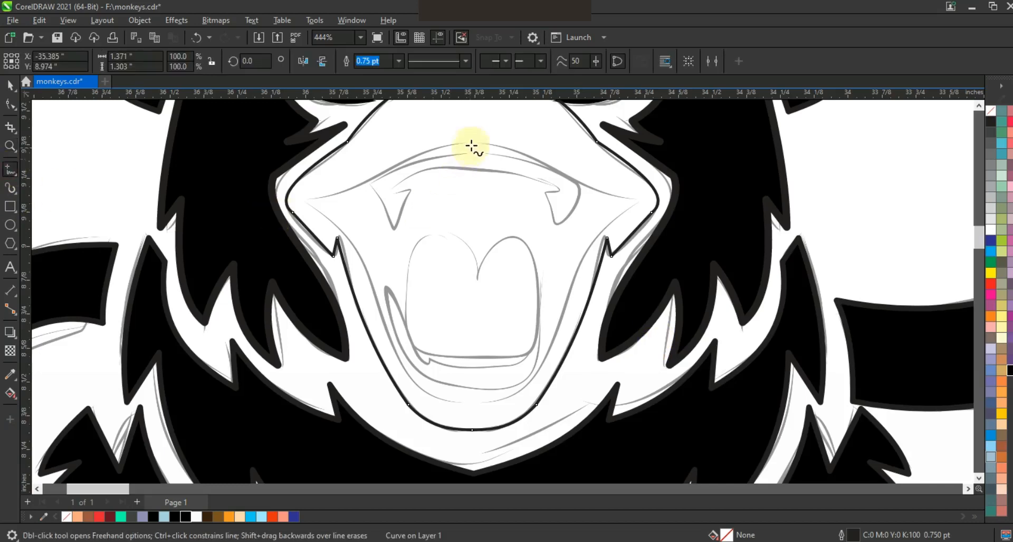
double_click(474, 404)
double_click(310, 200)
click(475, 143)
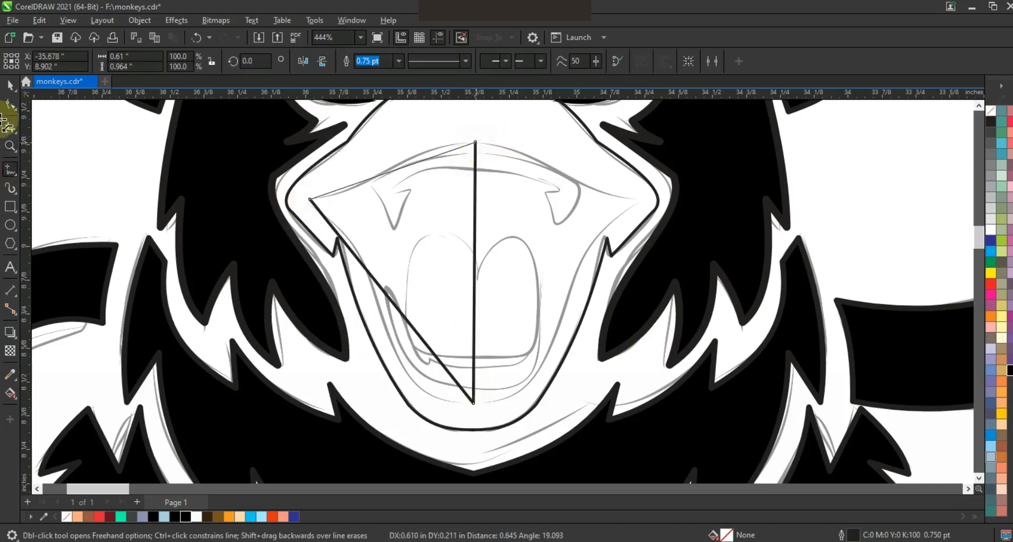
Step: Convert the half mouth opening to curves and bend its upper lip and jaw edges to match the sketch
click(194, 62)
key(F3)
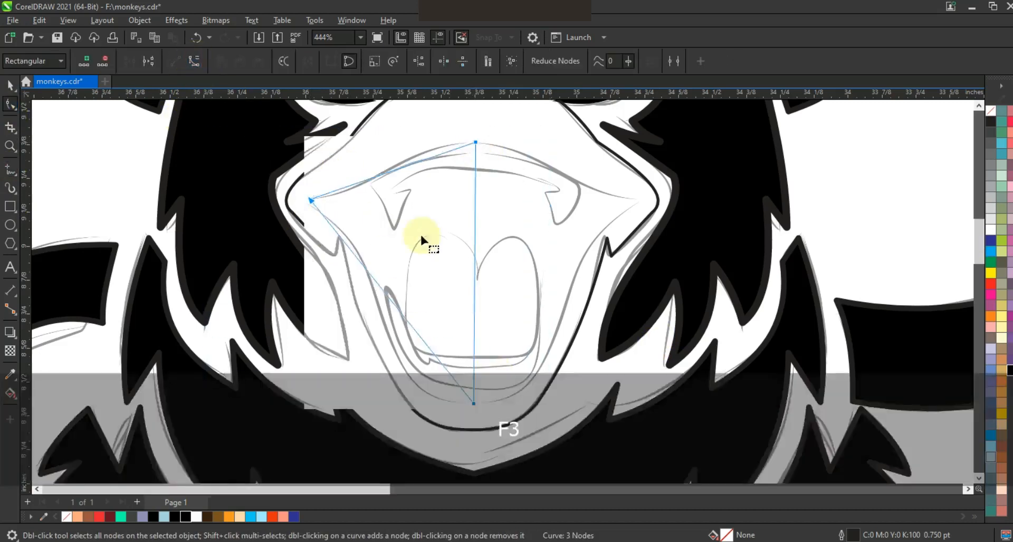
drag(438, 170, 481, 206)
drag(421, 198, 392, 212)
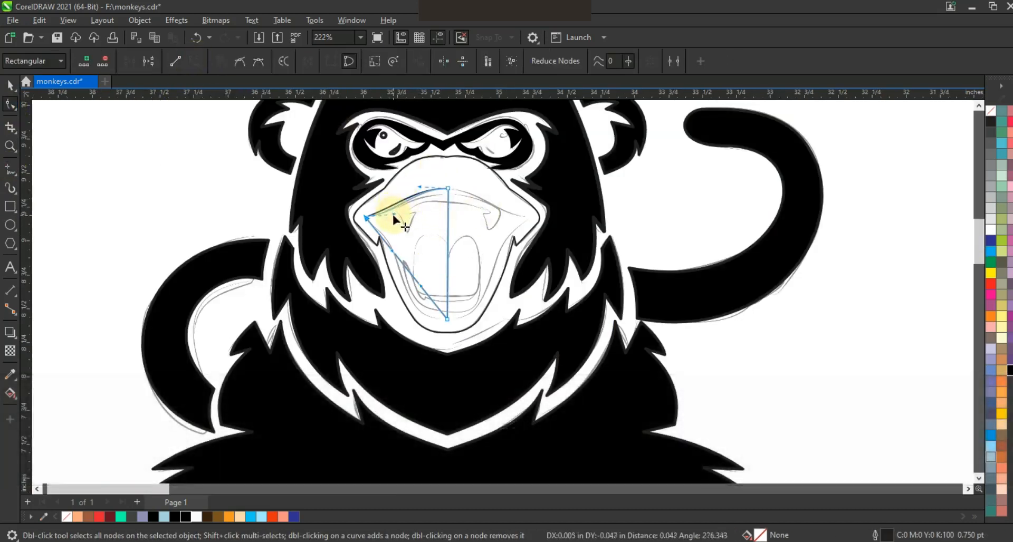
click(447, 319)
drag(420, 286, 397, 312)
drag(392, 251, 404, 237)
drag(398, 315, 396, 327)
Step: Mirror a copy of the half mouth opening to the right and weld both halves into one shape
click(10, 85)
drag(362, 257, 445, 258)
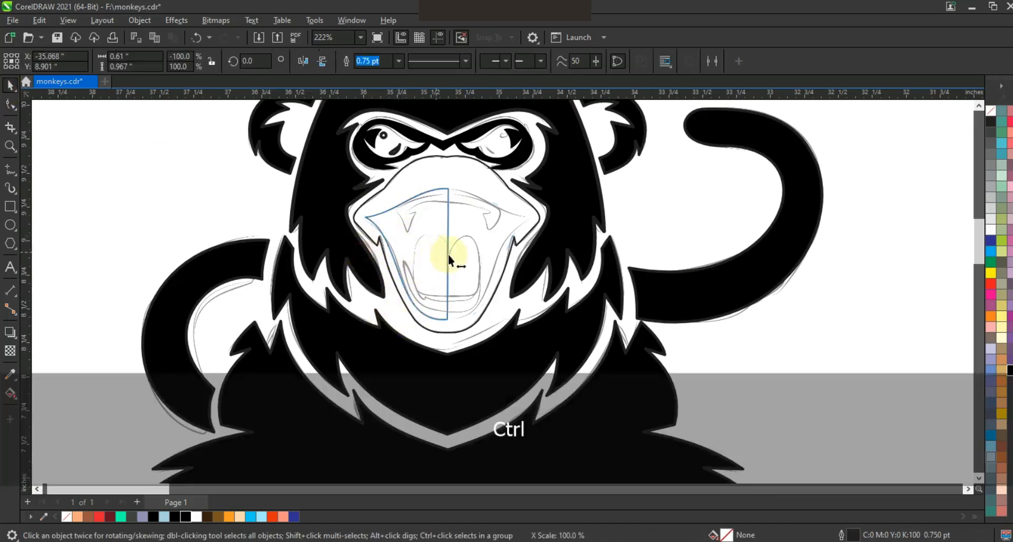
shift+click(434, 219)
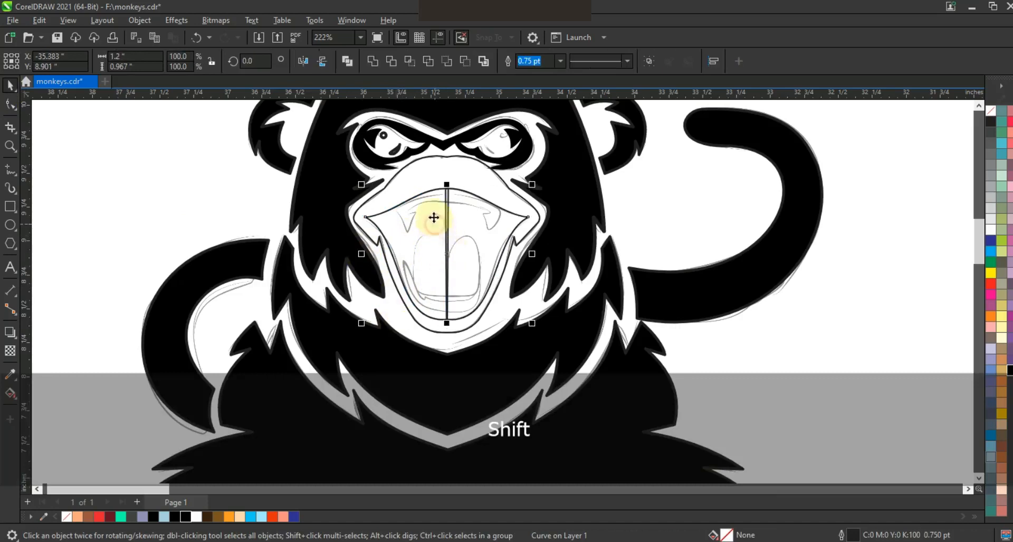
click(372, 64)
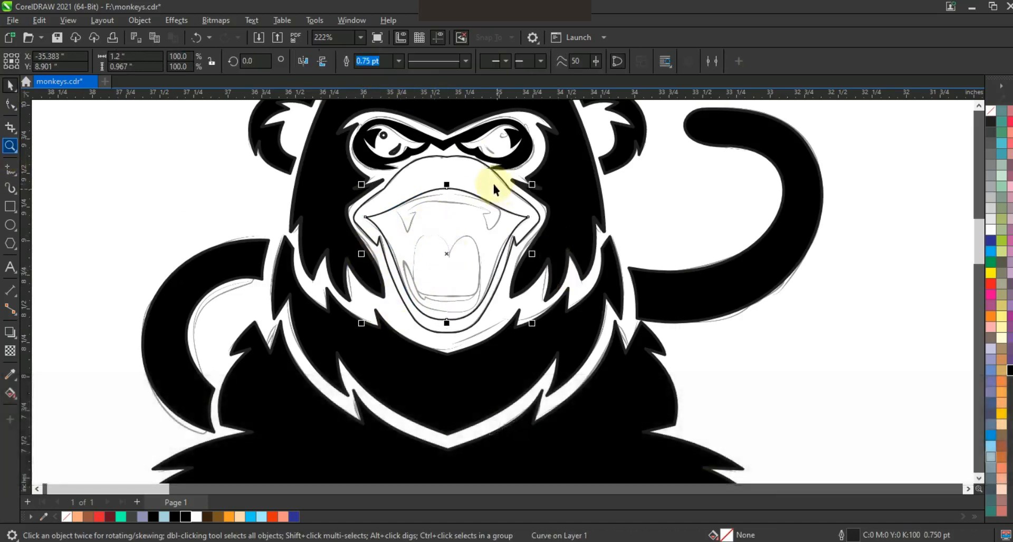
Step: Centre the mouth opening horizontally with the muzzle, combine the two and fill the result black
shift+click(494, 190)
key(c)
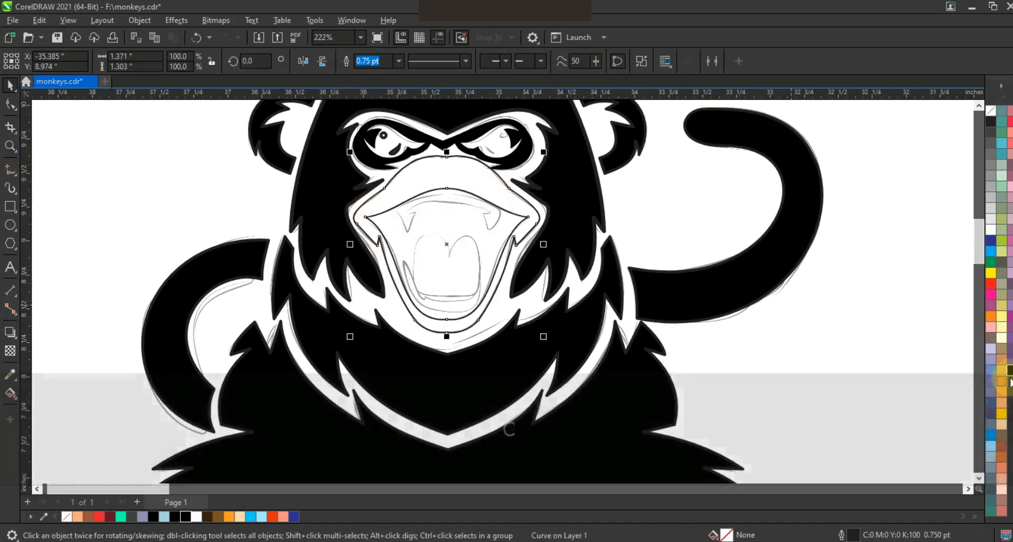
key(ctrl+l)
Step: Trace the left half of the upper gum and its fang as a closed straight-segment outline inside the mouth
click(10, 146)
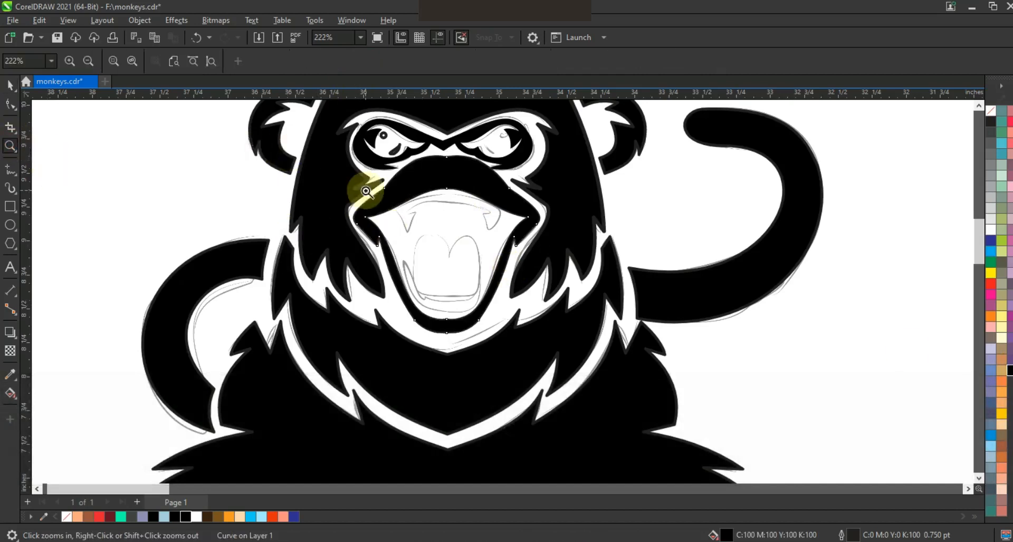
scroll(365, 191, down, 2)
scroll(615, 294, up, 3)
click(10, 169)
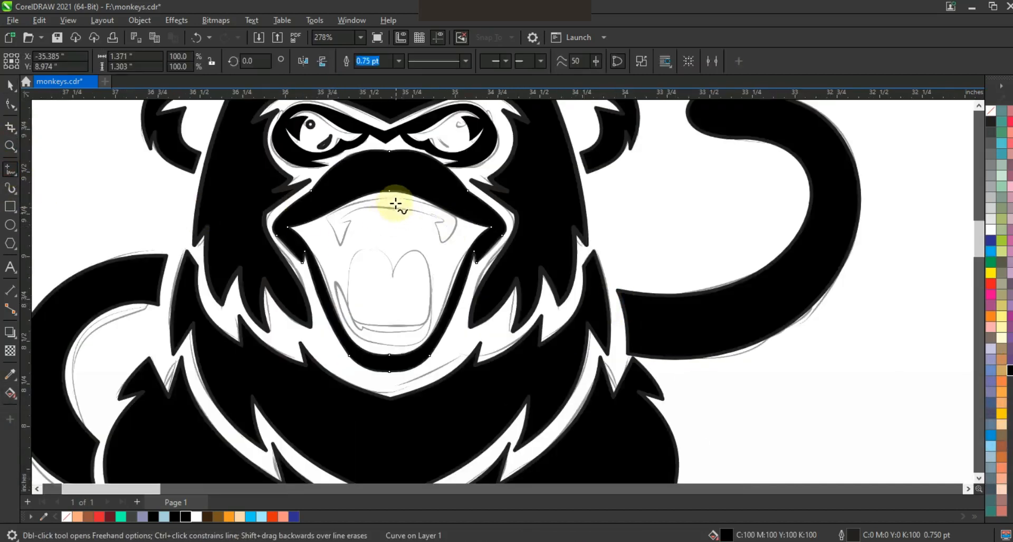
ctrl+click(394, 209)
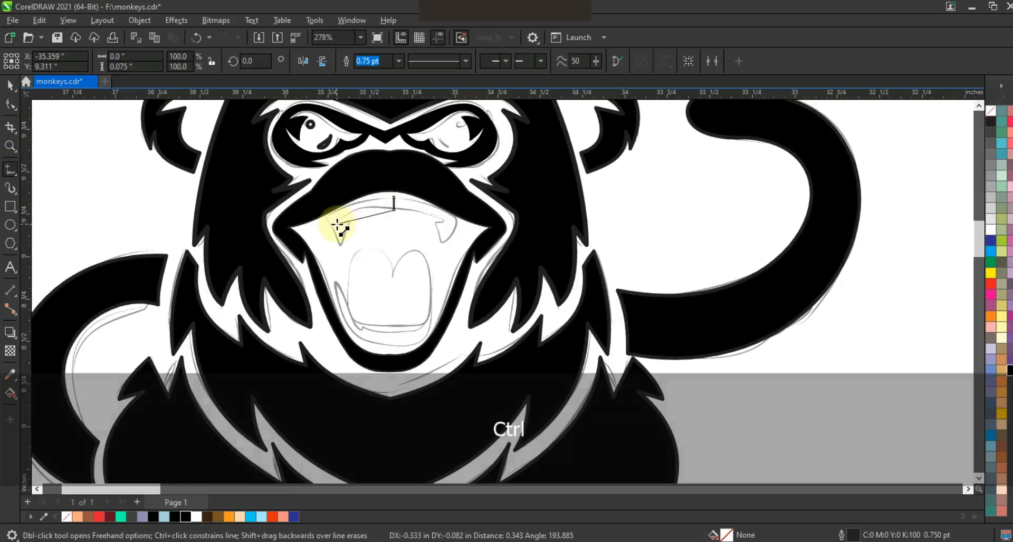
click(337, 224)
click(326, 219)
click(398, 210)
Step: Convert the half upper gum to curves, bend its edges to match the sketch and fill it red
key(F10)
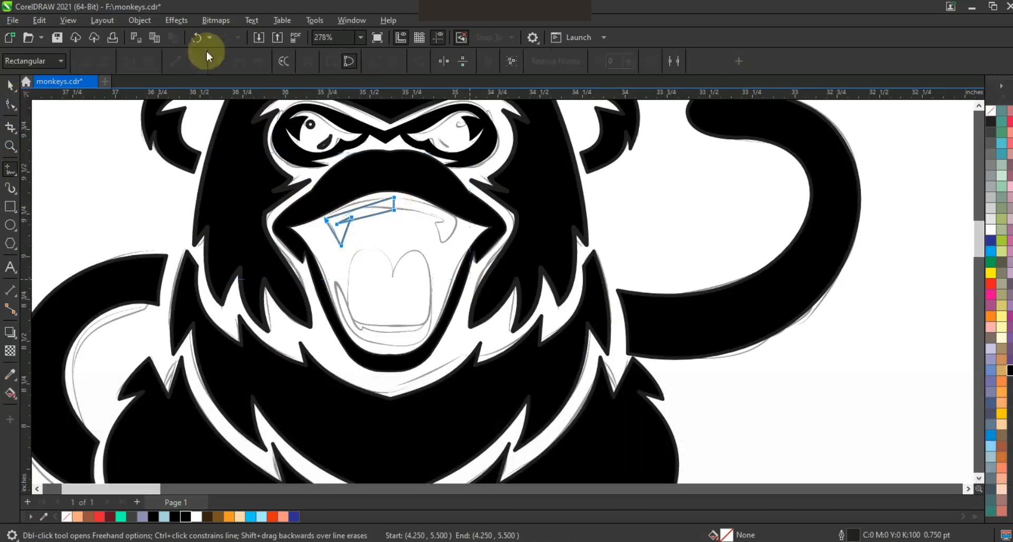
drag(356, 211, 334, 231)
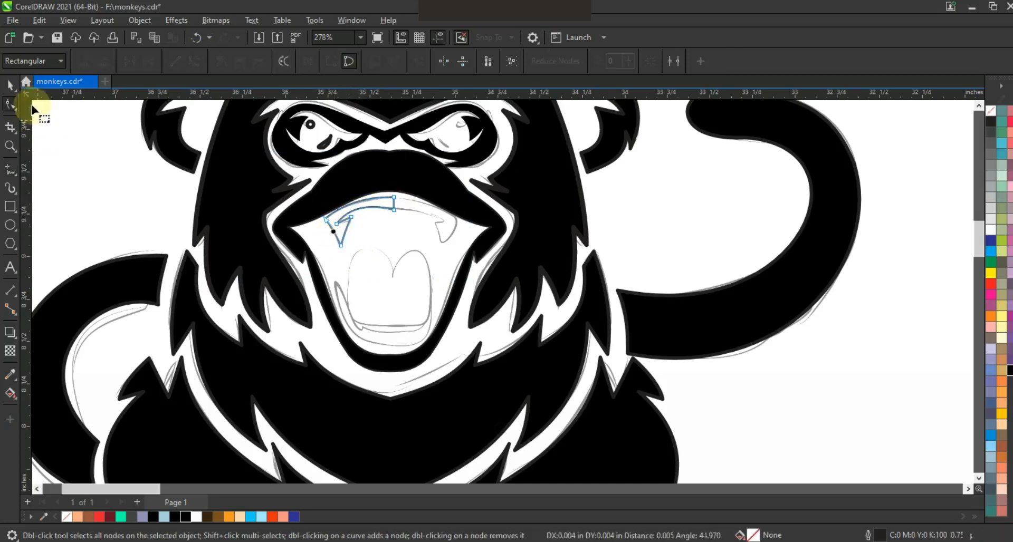
click(10, 84)
click(991, 283)
Step: Mirror a copy of the red half gum to the right and weld both halves together
drag(355, 224, 398, 225)
right_click(397, 225)
shift+click(386, 202)
click(378, 62)
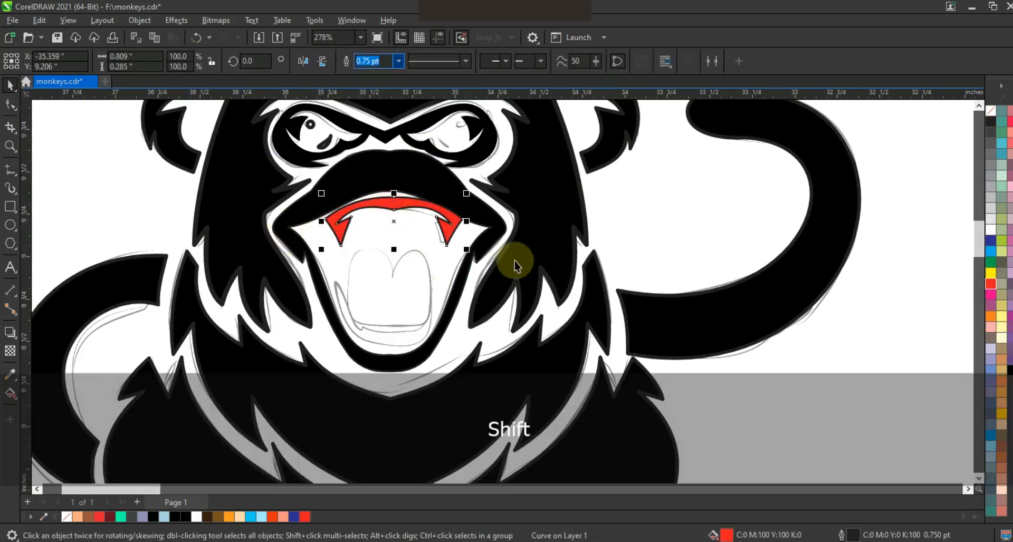
Step: Narrow the red upper gum to 0.746 inches wide and delete the extra node at its lower centre
drag(466, 221, 456, 222)
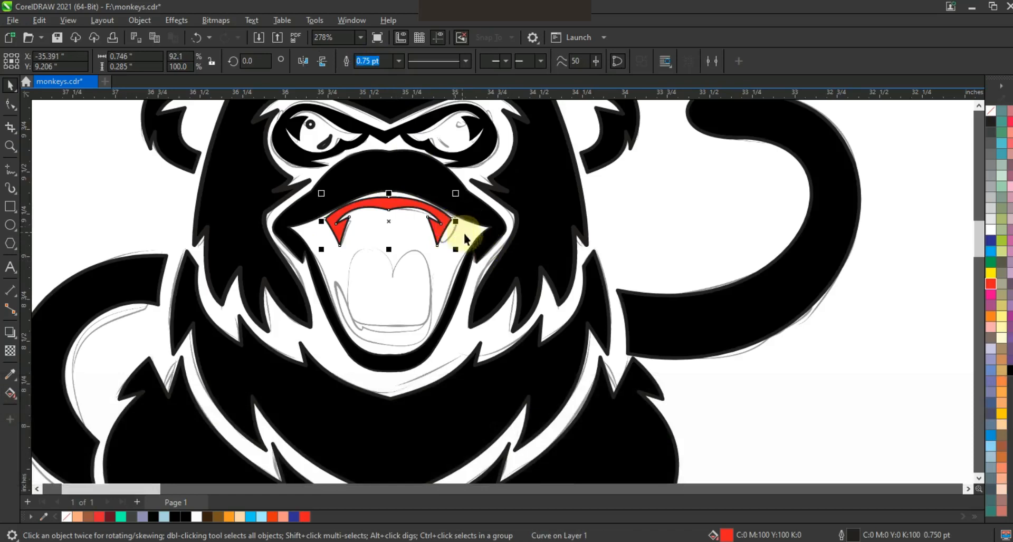
click(9, 105)
drag(397, 205, 379, 217)
key(Delete)
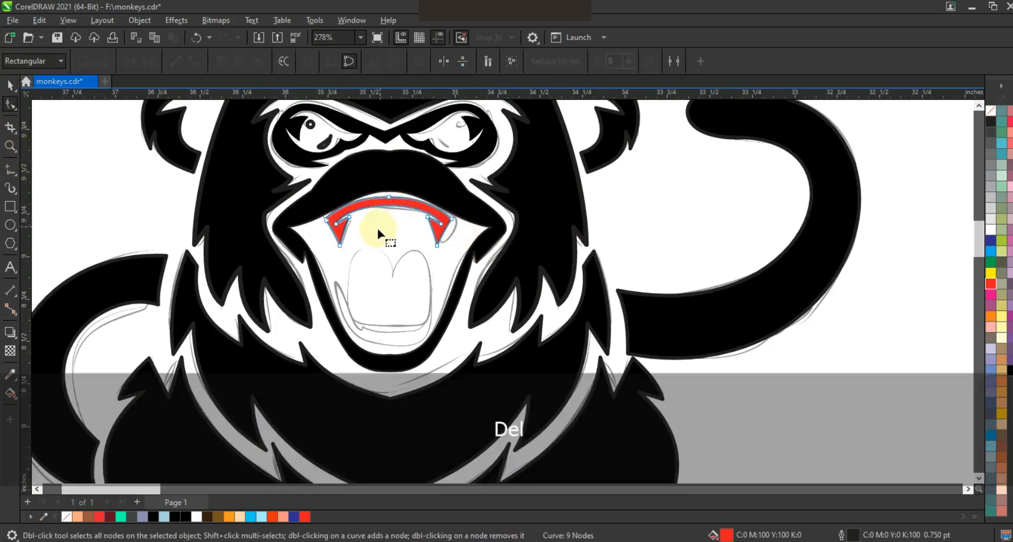
Step: Centre the red upper gum horizontally with the black muzzle
click(9, 89)
shift+click(402, 186)
key(c)
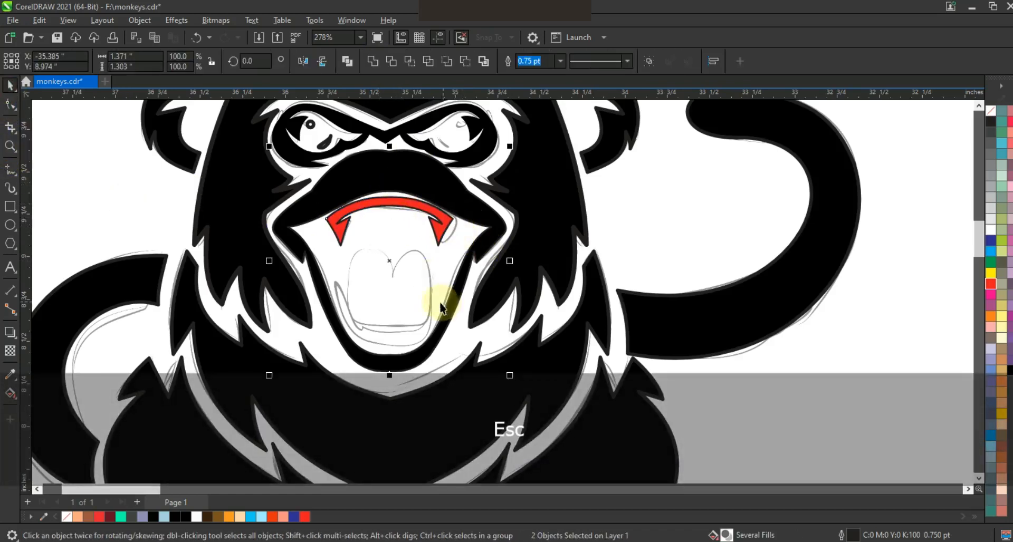
key(Escape)
Step: Trace the left half of the lower gum as a closed straight-segment outline along the lower jaw
key(F5)
click(337, 282)
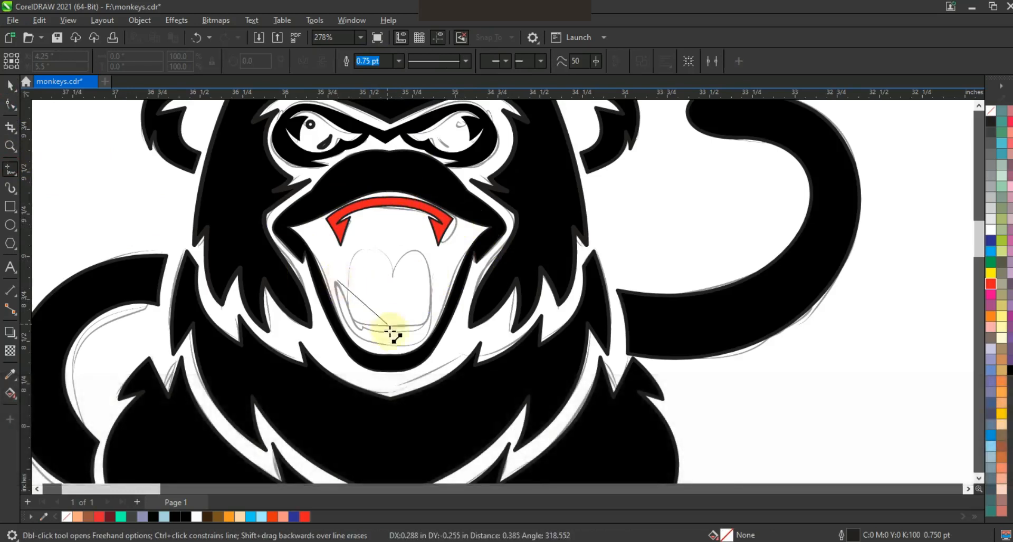
click(391, 331)
key(ctrl)
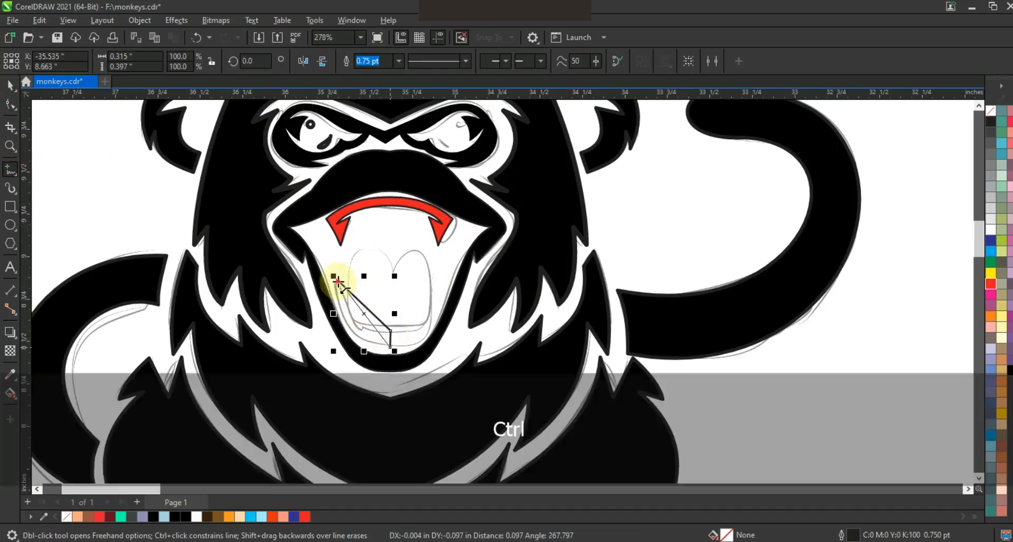
Step: Convert the half lower gum to curves and bend its outer and inner edges along the jaw
click(10, 106)
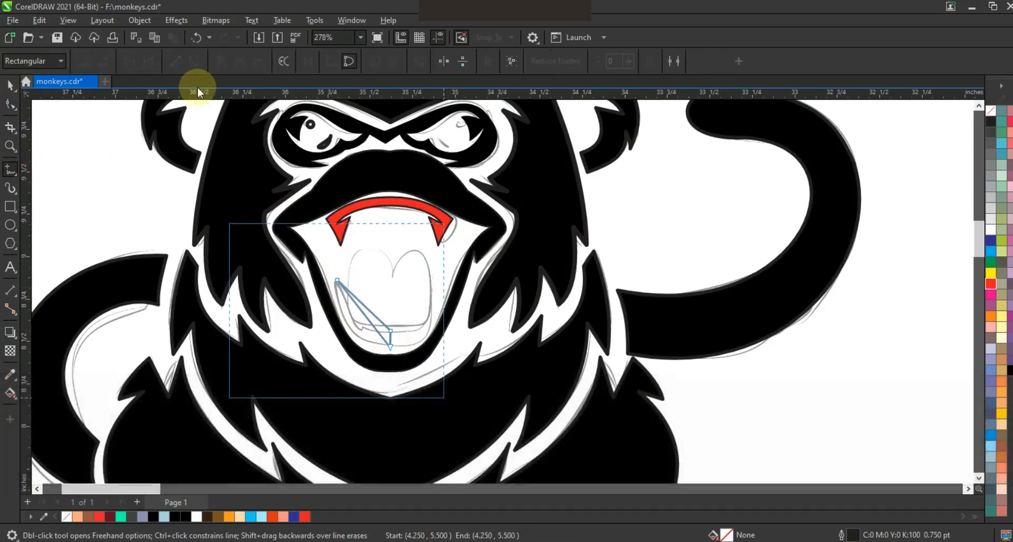
click(377, 316)
mouse_move(368, 318)
mouse_down()
mouse_move(352, 333)
mouse_move(365, 312)
mouse_move(358, 325)
mouse_up()
key(ctrl+z)
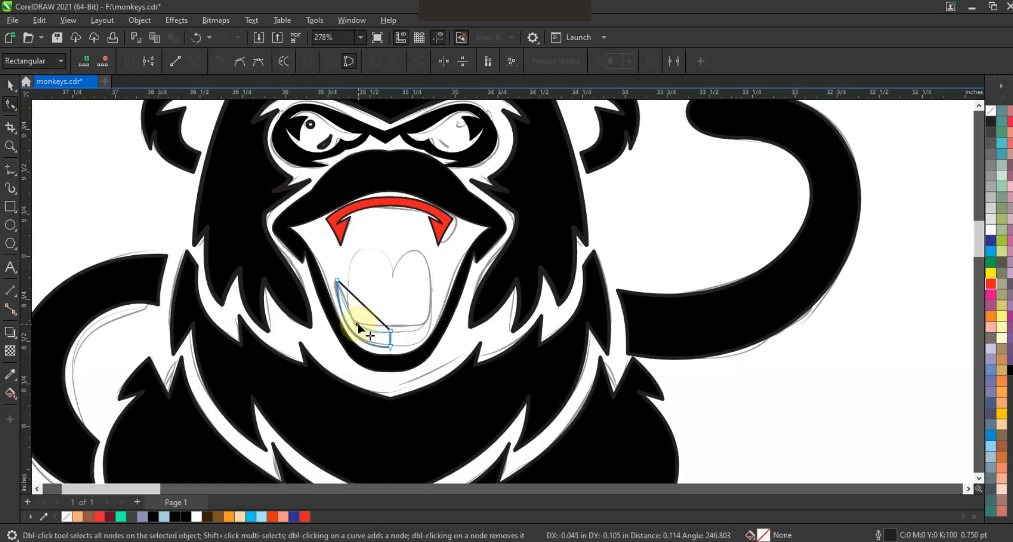
Step: Fill the half lower gum red and mirror a copy of it to the right
click(9, 88)
click(303, 517)
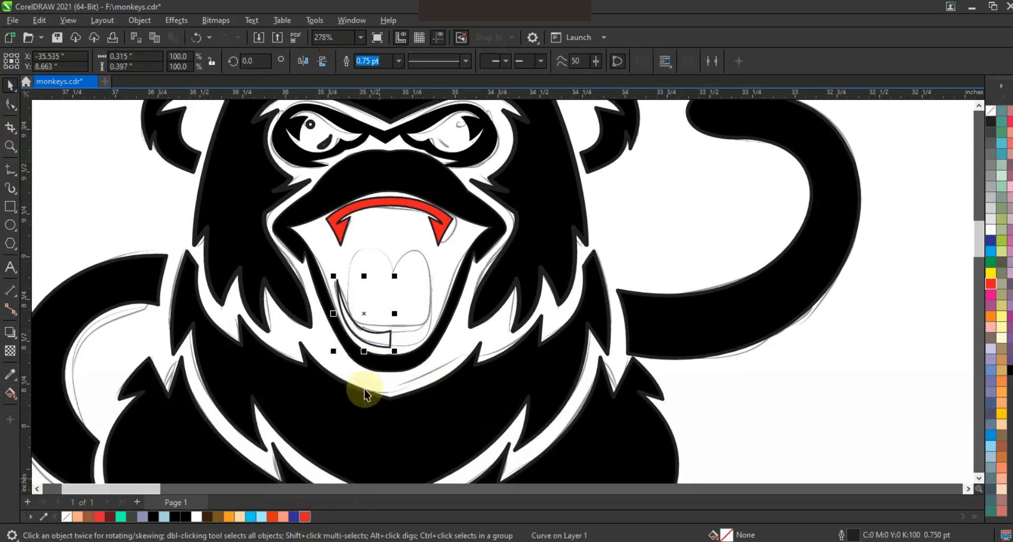
drag(335, 315, 394, 316)
right_click(394, 315)
Step: Try to weld the two lower gum halves and undo the weld
shift+click(381, 339)
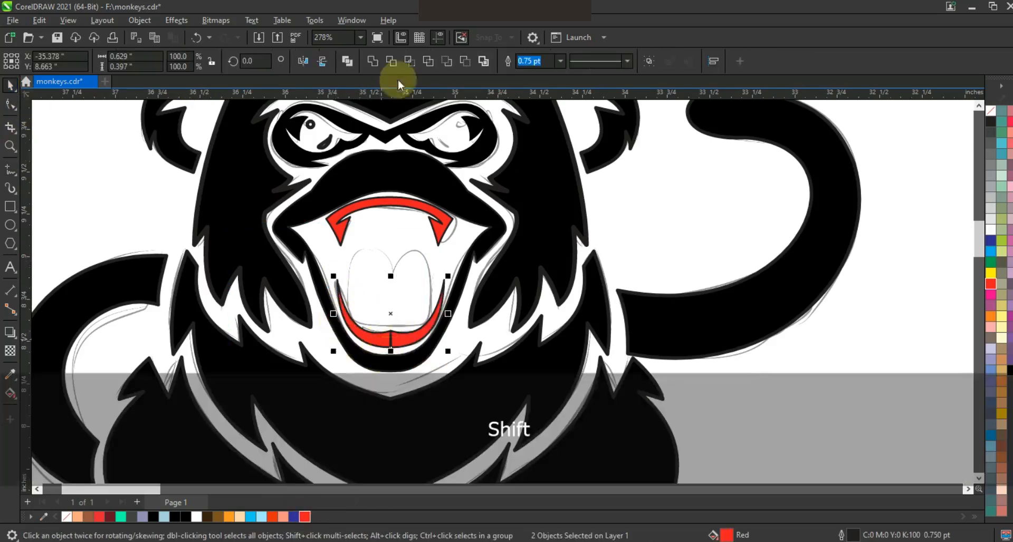
click(372, 61)
key(ctrl+z)
Step: Shift the right lower gum half slightly inward to overlap the left half and weld both into one shape
key(Escape)
click(412, 340)
shift+click(383, 344)
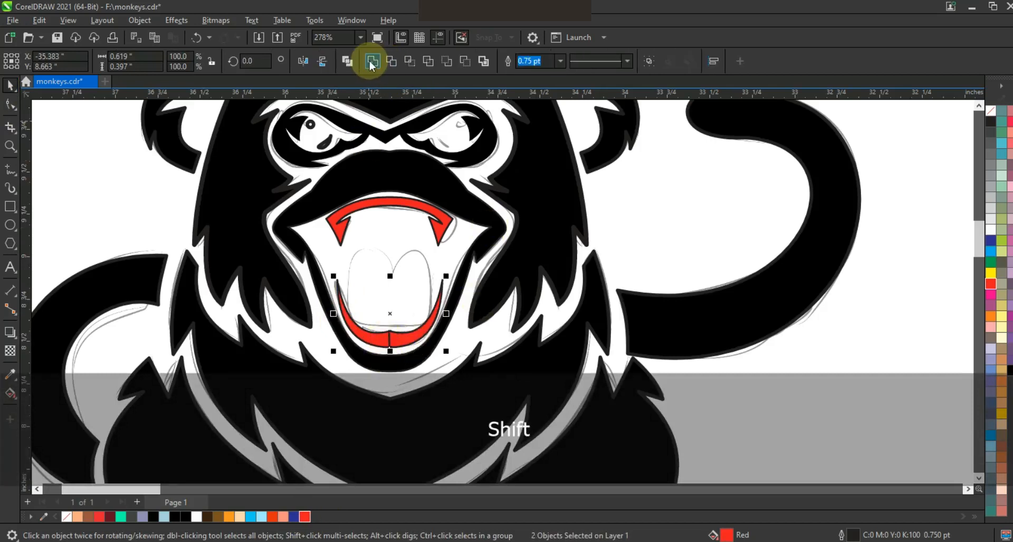
click(371, 62)
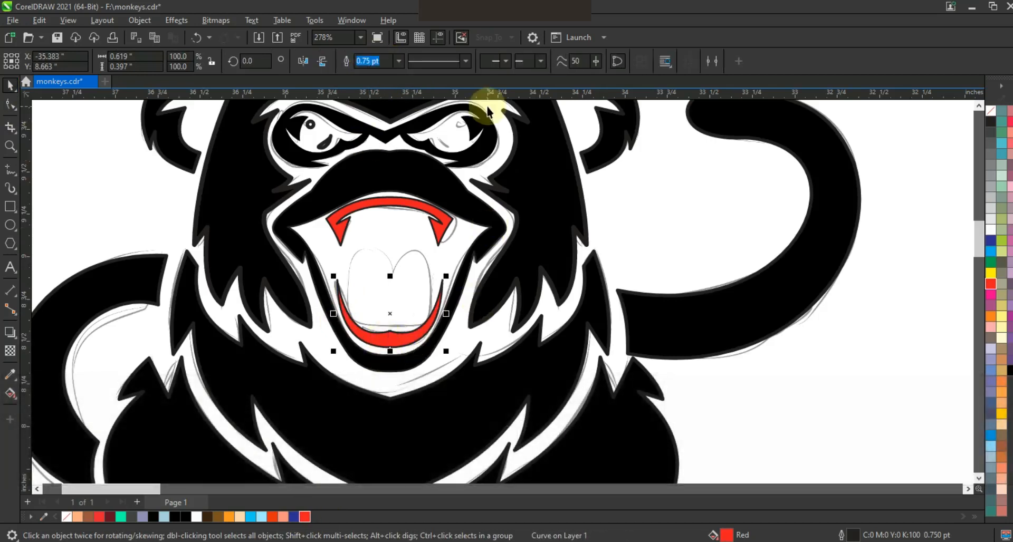
Step: Try deleting the extra nodes at the centre of the red lower gum and undo the deletion
click(9, 106)
drag(374, 322, 406, 359)
key(Delete)
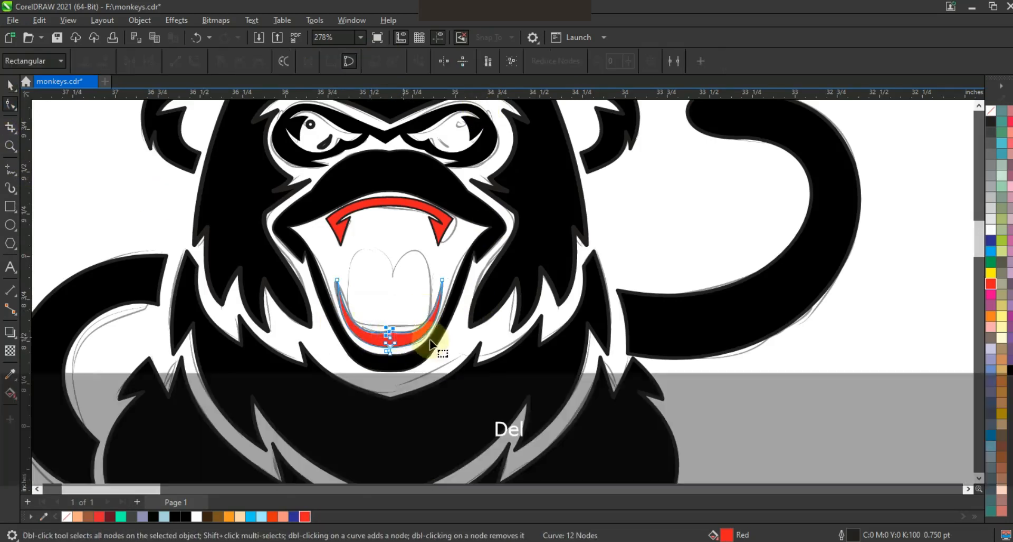
key(Delete)
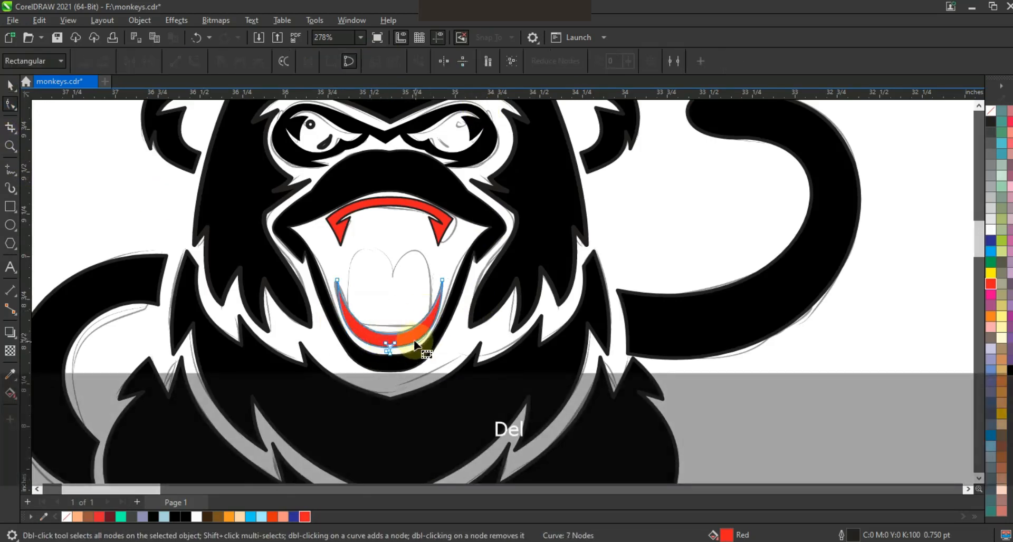
key(ctrl+z)
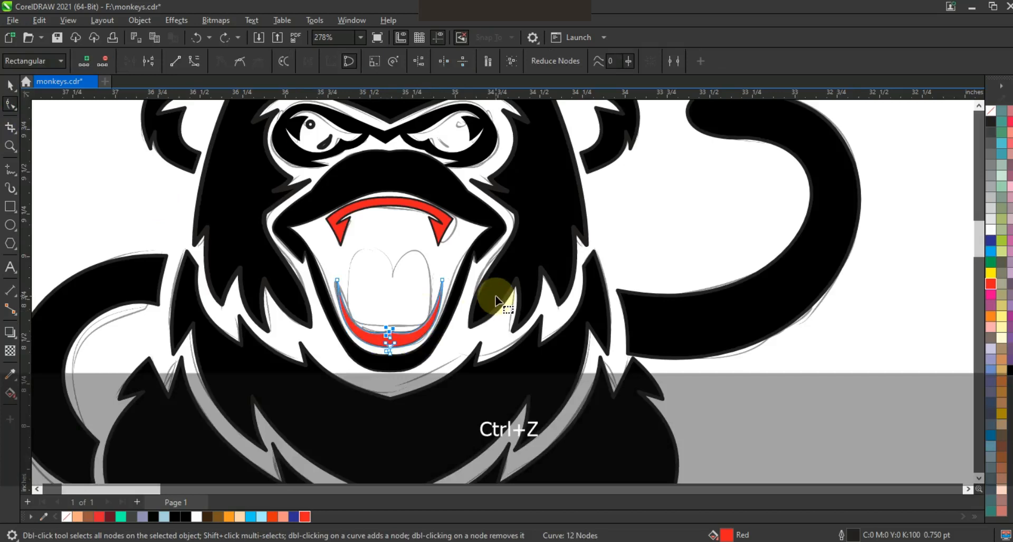
click(10, 85)
Step: Trace the tongue inside the mouth as a closed five-node outline of straight segments
key(z)
drag(278, 207, 566, 385)
click(10, 169)
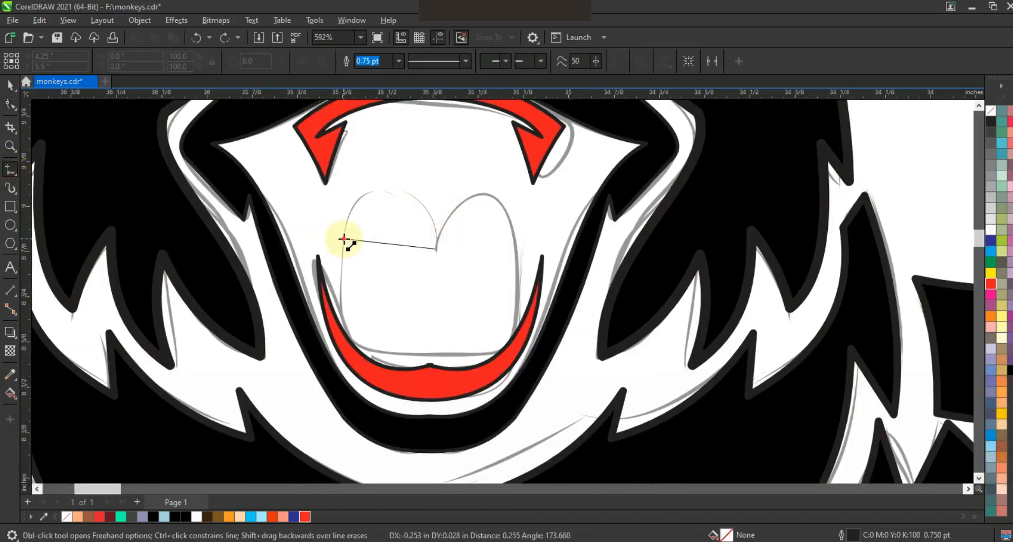
double_click(396, 354)
double_click(482, 354)
double_click(515, 292)
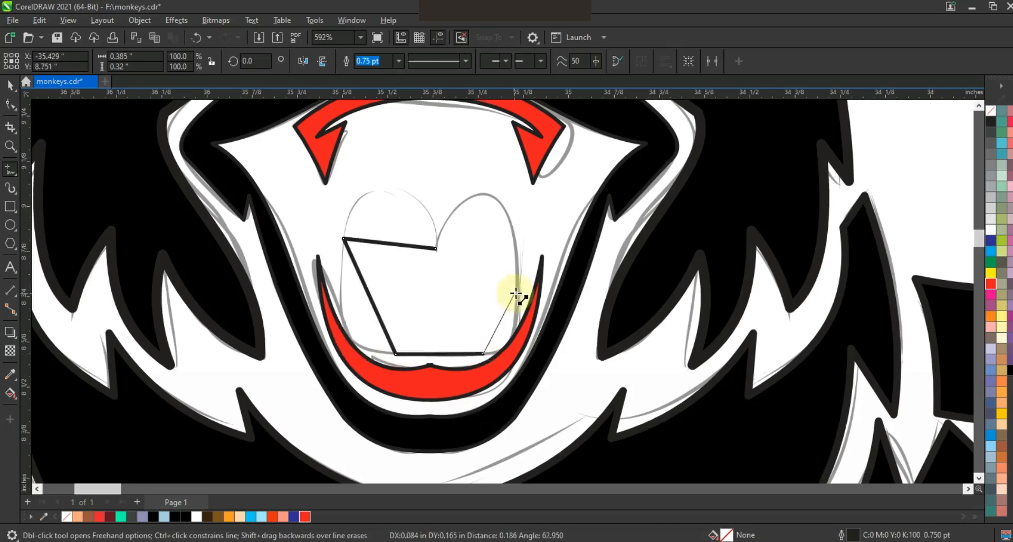
click(437, 249)
Step: Convert the tongue outline's segments to curves and bend them along the sketched two-lobed tongue
click(10, 104)
key(F3)
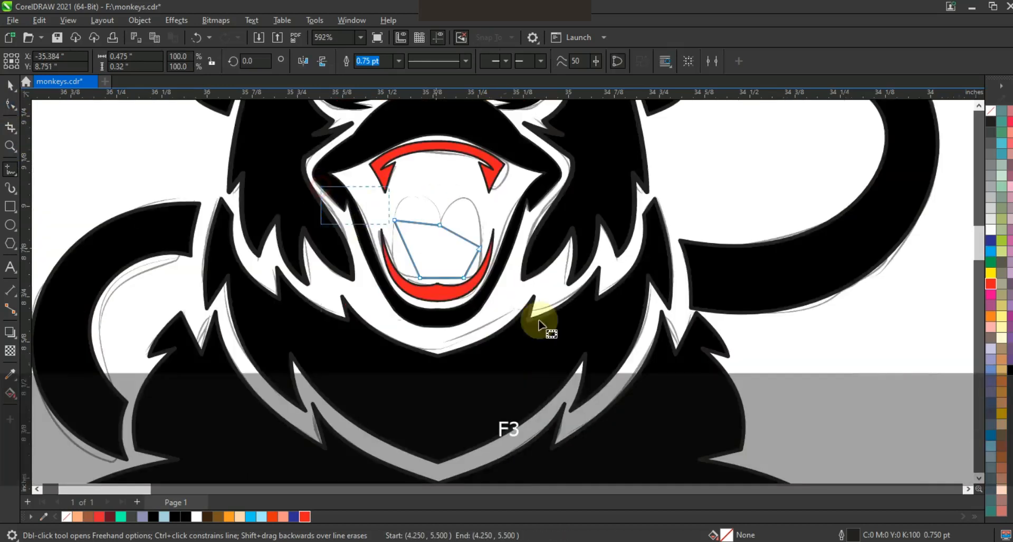
click(192, 61)
drag(427, 225, 431, 205)
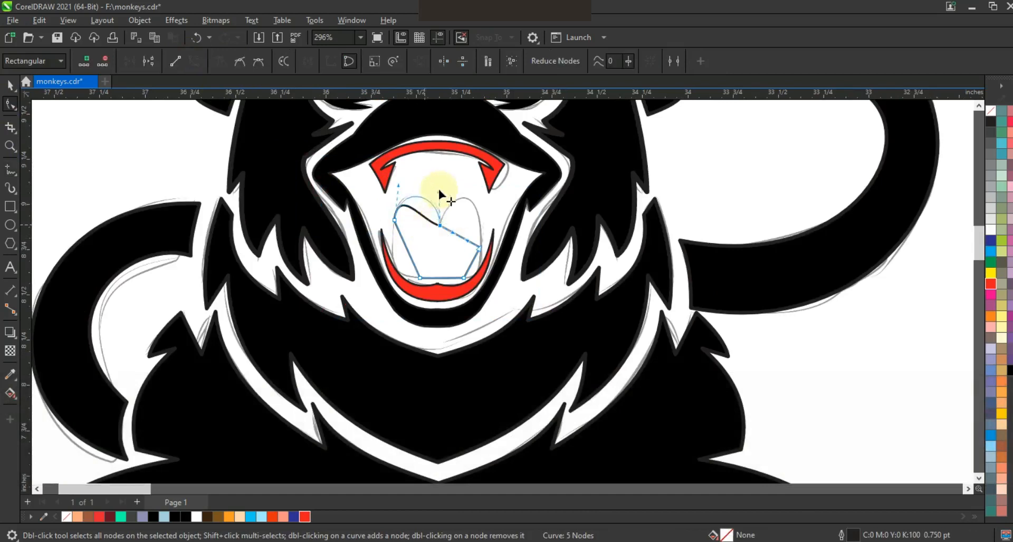
drag(407, 250, 396, 262)
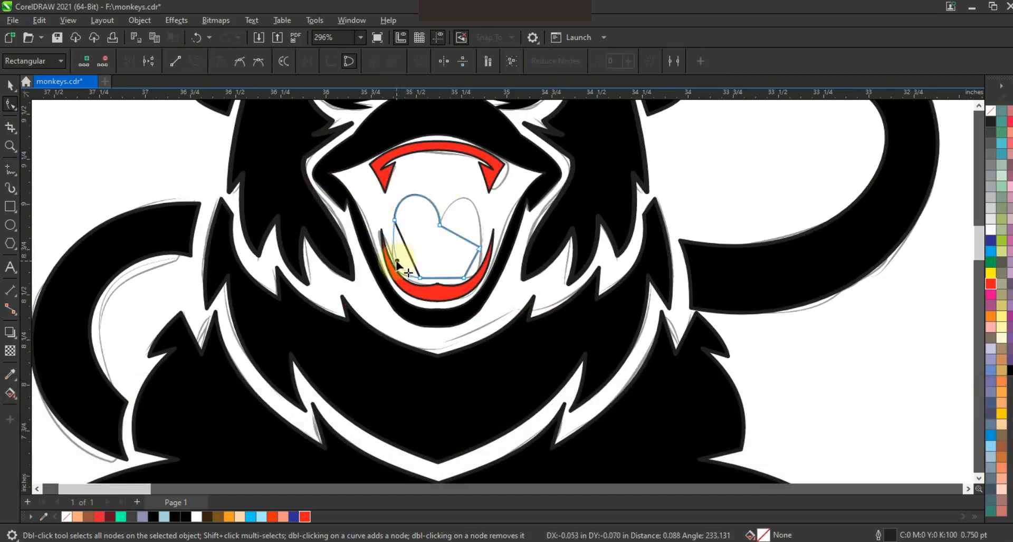
drag(452, 236, 449, 185)
drag(473, 263, 477, 270)
click(10, 85)
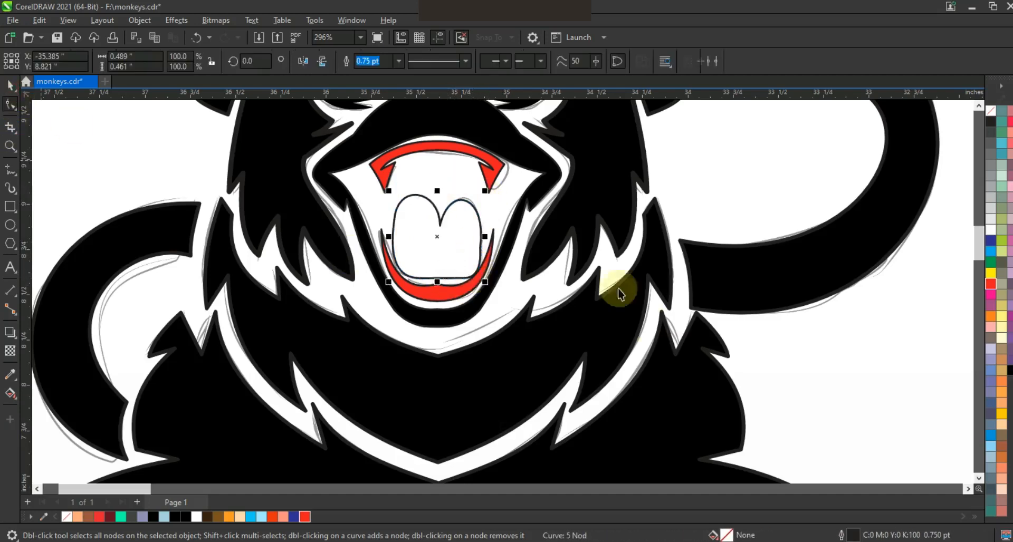
Step: Fill the tongue red and both the upper and lower gum shapes black
click(990, 284)
shift+click(461, 191)
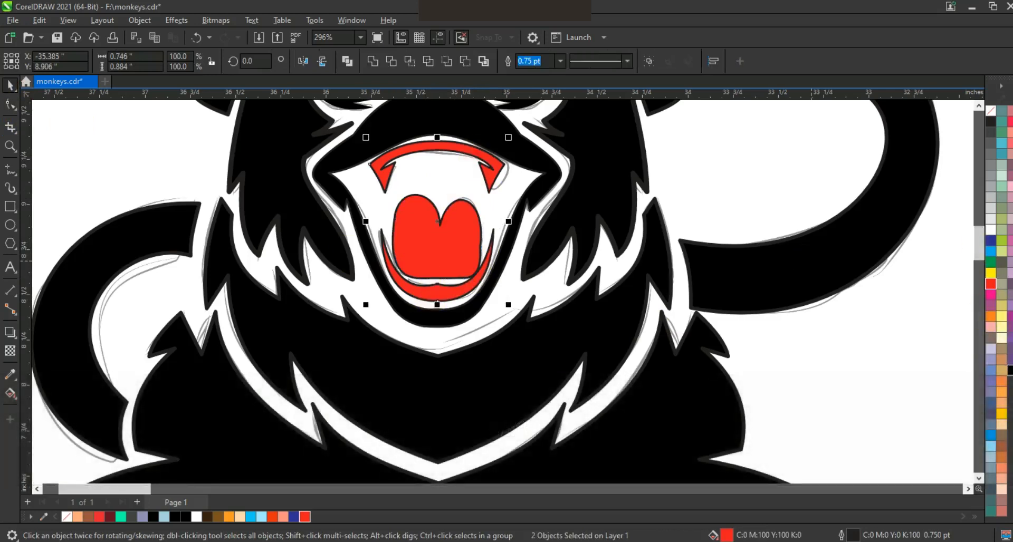
click(1001, 405)
Step: Trace the outermost finger of the monkey's left-hand paw as a closed four-node outline of straight segments
key(F2)
key(F3)
key(F3)
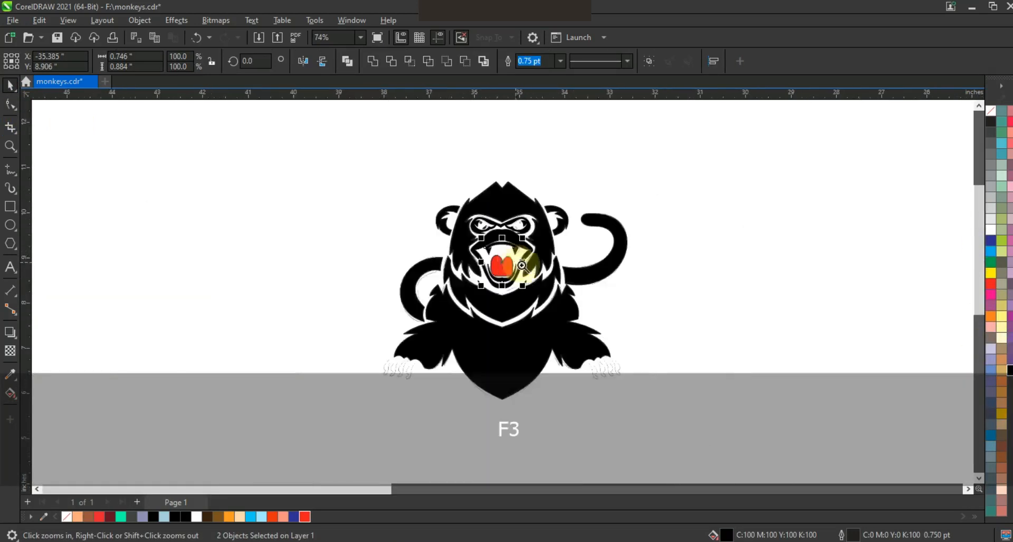
click(94, 200)
key(F4)
mouse_move(270, 393)
mouse_down()
mouse_move(531, 459)
mouse_move(631, 459)
mouse_up()
key(F5)
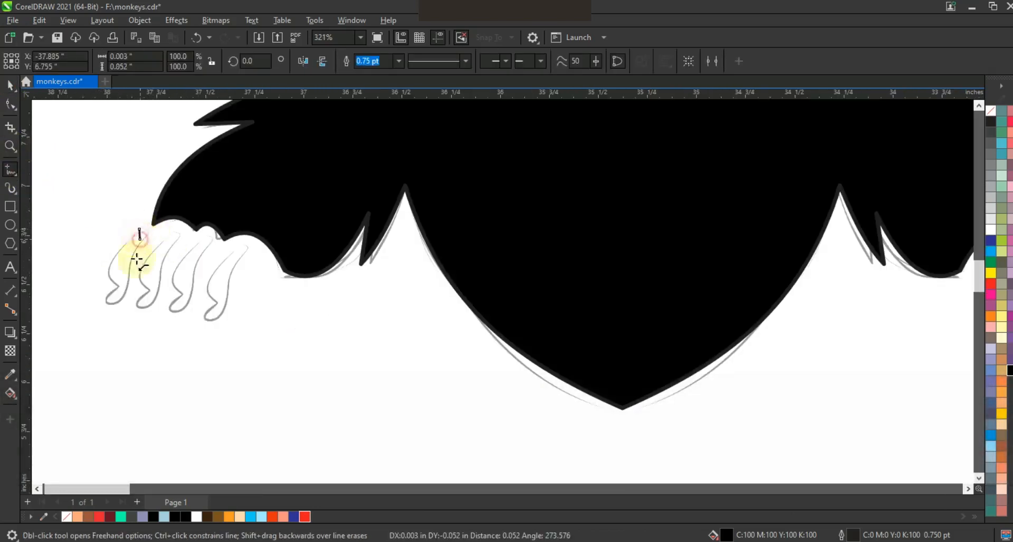
click(128, 286)
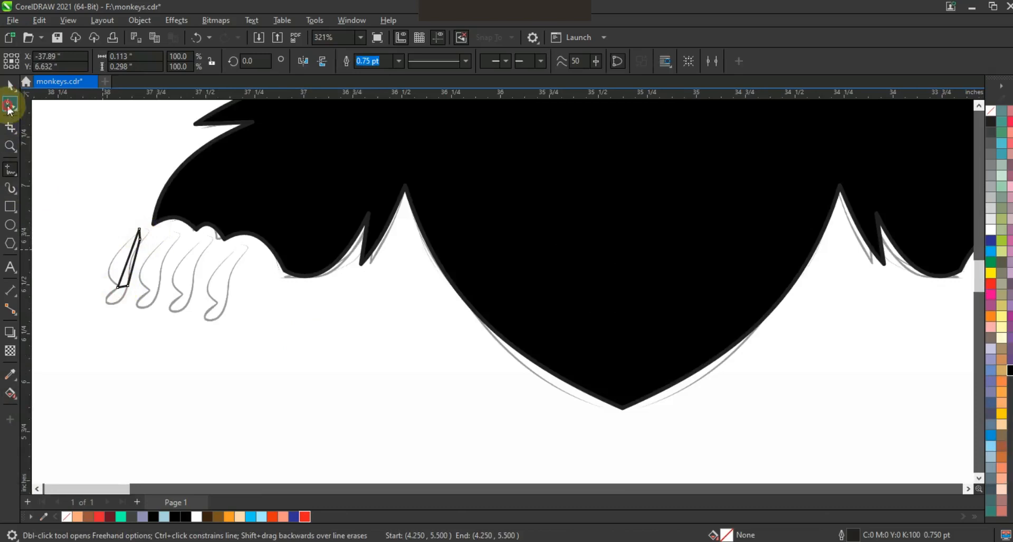
Step: Convert the finger outline to curves and bend its long sides and rounded upper end along the sketch
click(10, 104)
key(shift+F2)
click(193, 62)
drag(491, 327, 389, 353)
click(525, 343)
mouse_move(525, 343)
mouse_down()
mouse_move(531, 264)
mouse_move(494, 262)
mouse_up()
drag(570, 178, 573, 193)
drag(572, 173, 639, 145)
mouse_move(573, 137)
mouse_down()
mouse_move(583, 100)
mouse_move(584, 121)
mouse_up()
drag(640, 159, 659, 130)
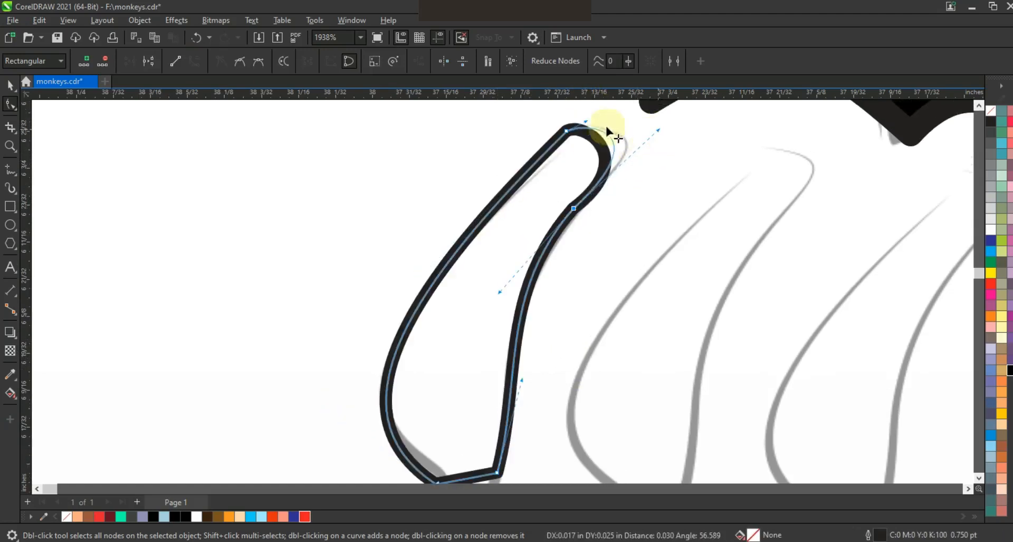
Step: Bend the finger's lower segments into the hooked tip shown in the sketch
key(F3)
click(473, 362)
drag(483, 360, 486, 439)
drag(401, 406, 398, 413)
click(10, 86)
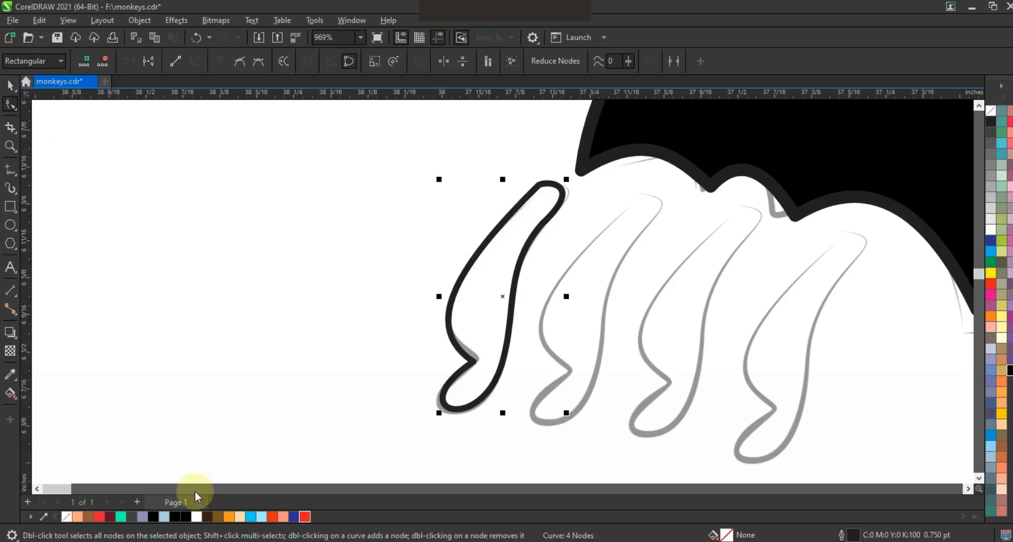
Step: Fill the finger black and place three copies over the other sketched fingers of the same paw
click(152, 516)
mouse_move(497, 282)
mouse_down()
mouse_move(588, 310)
mouse_move(591, 297)
mouse_up()
right_click(591, 297)
mouse_move(591, 298)
mouse_down()
mouse_move(602, 323)
mouse_move(691, 315)
mouse_up()
right_click(691, 314)
mouse_move(691, 315)
mouse_down()
mouse_move(728, 340)
mouse_move(793, 336)
mouse_up()
right_click(793, 337)
Step: Copy and mirror the four fingers onto the opposite paw, aligning them with the sketched fingers
key(F3)
key(F3)
key(F3)
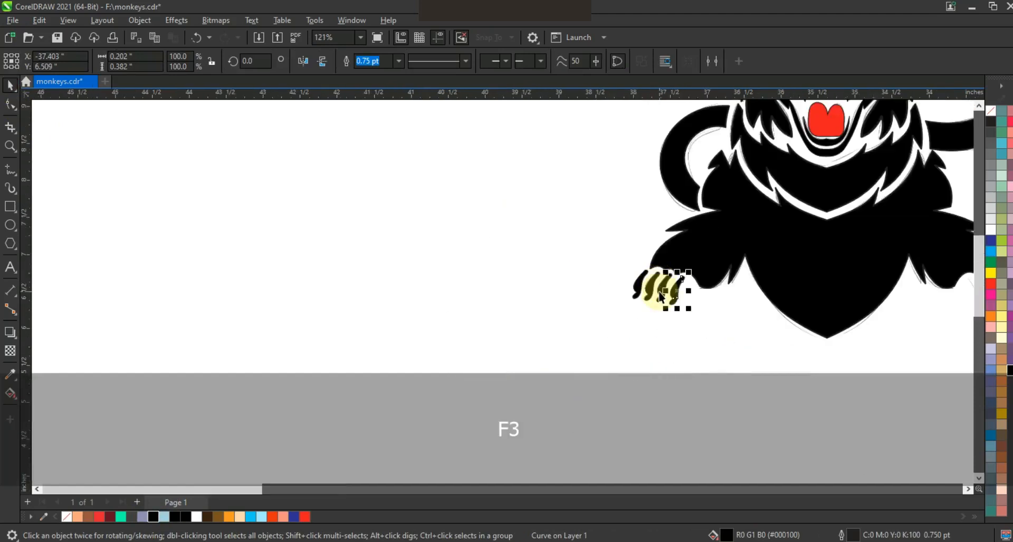
shift+click(656, 291)
shift+click(658, 334)
key(F2)
key(F3)
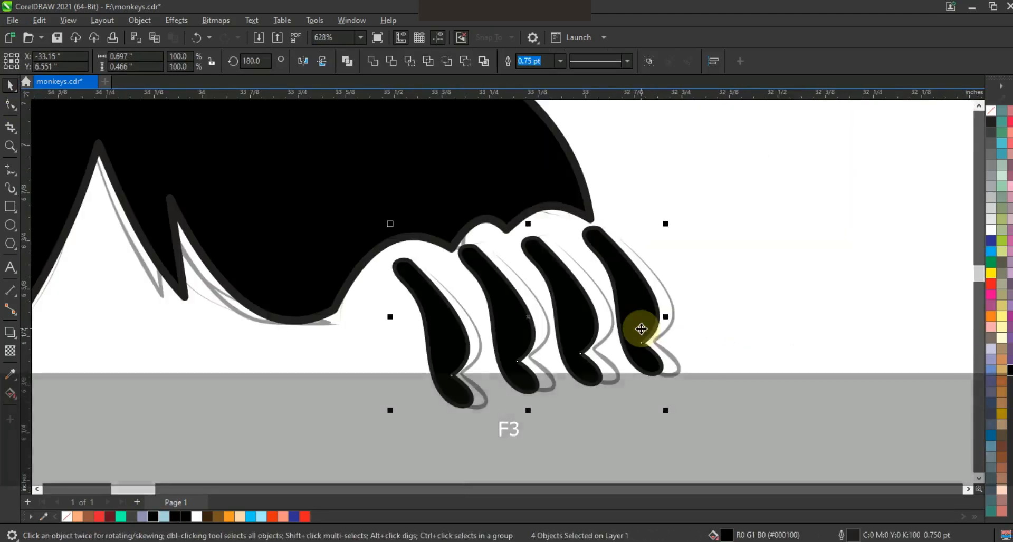
drag(641, 328, 418, 356)
Step: Duplicate the whole traced monkey beside the original and weld the copy into one curve
key(F3)
key(F3)
key(F3)
key(F3)
click(592, 332)
drag(592, 333, 738, 332)
click(373, 60)
key(shift+F2)
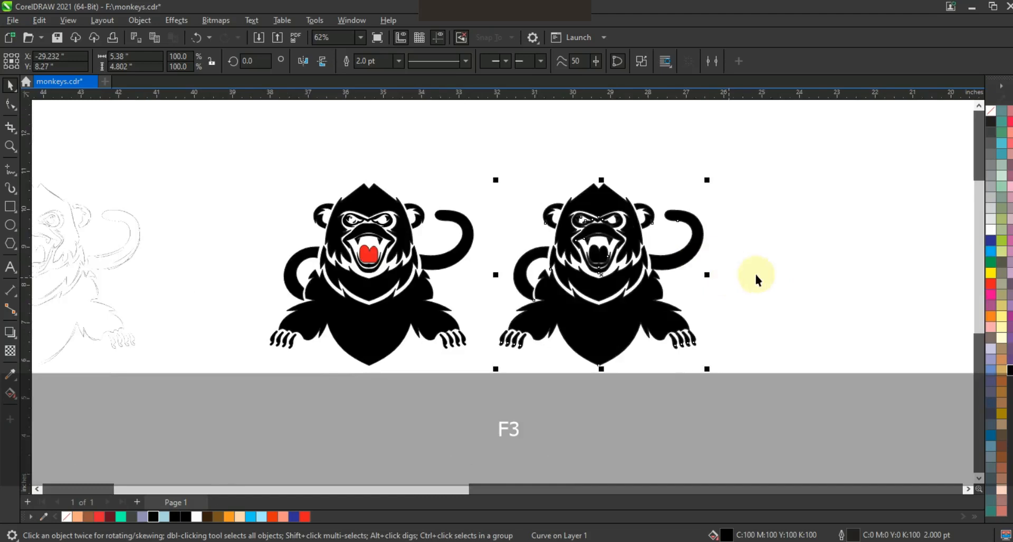
Step: Move the welded monkey copy farther from the original and remove its fill to leave only the outline
click(991, 198)
drag(689, 260, 720, 260)
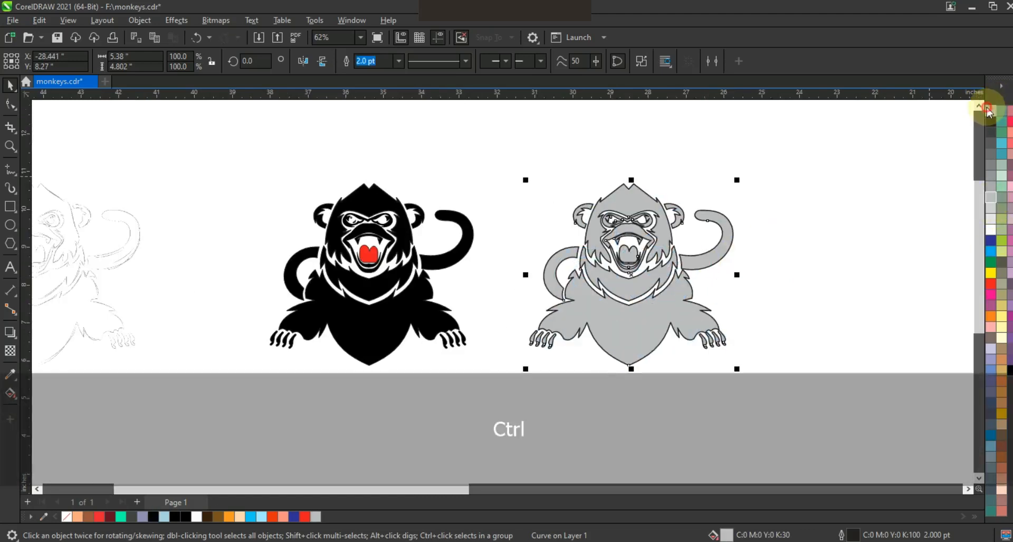
click(989, 111)
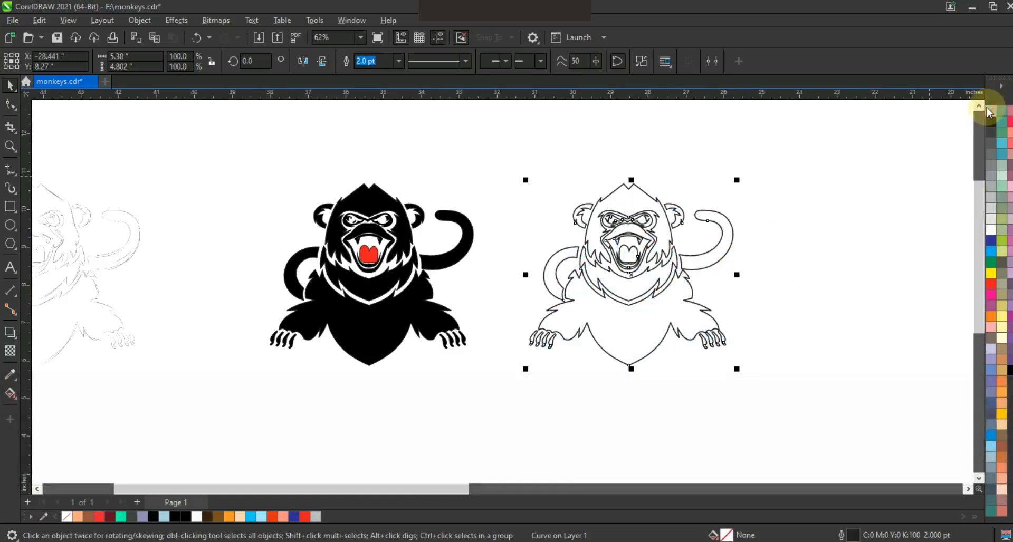
key(shift+F2)
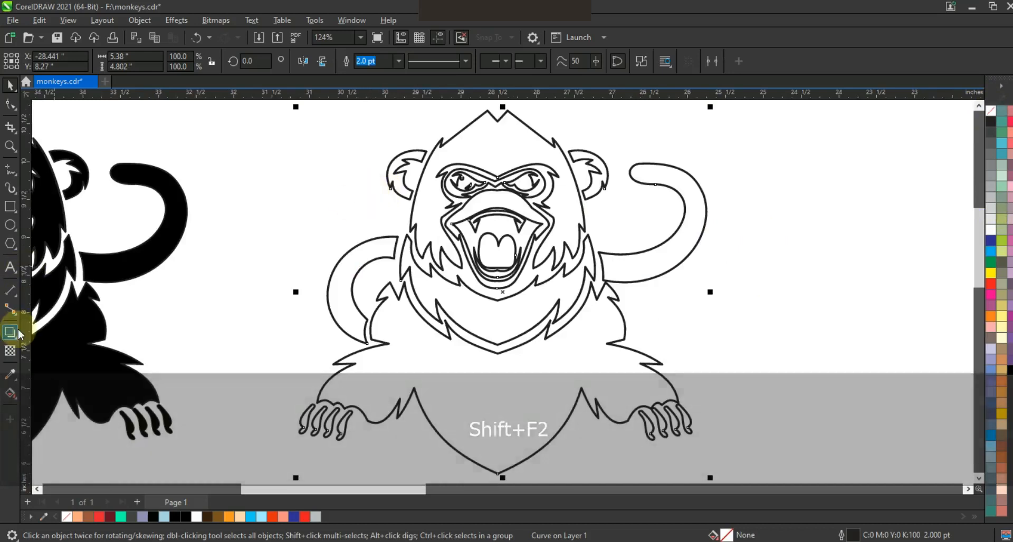
Step: Add a one-step outside contour offset about 0.101 inches around the monkey outline
click(10, 334)
click(41, 346)
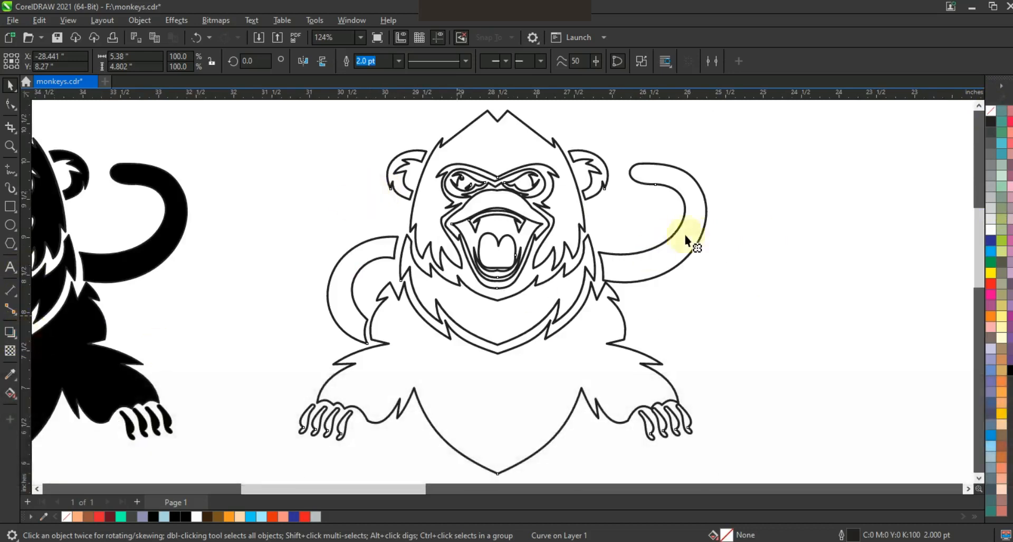
drag(707, 233, 730, 232)
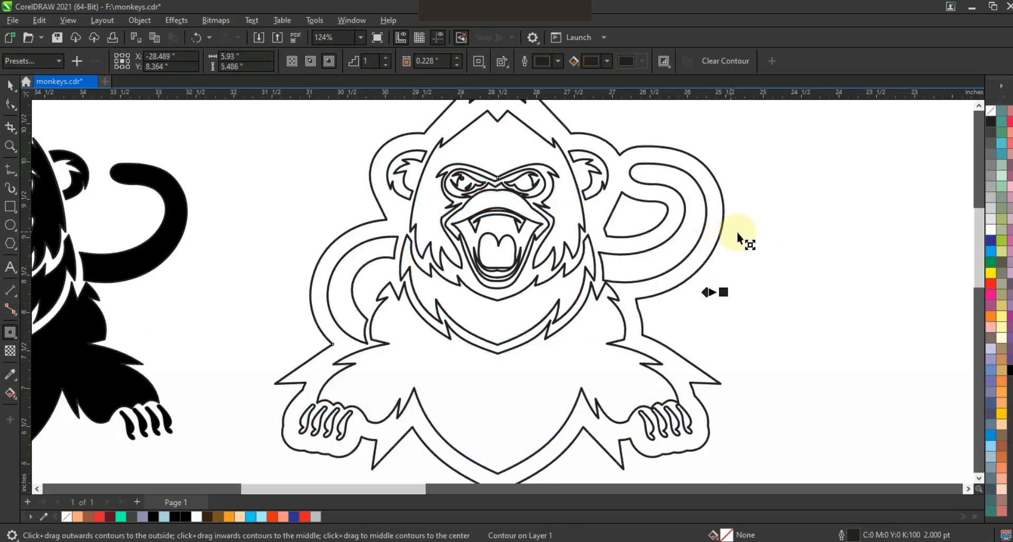
key(ctrl+z)
drag(700, 242, 714, 239)
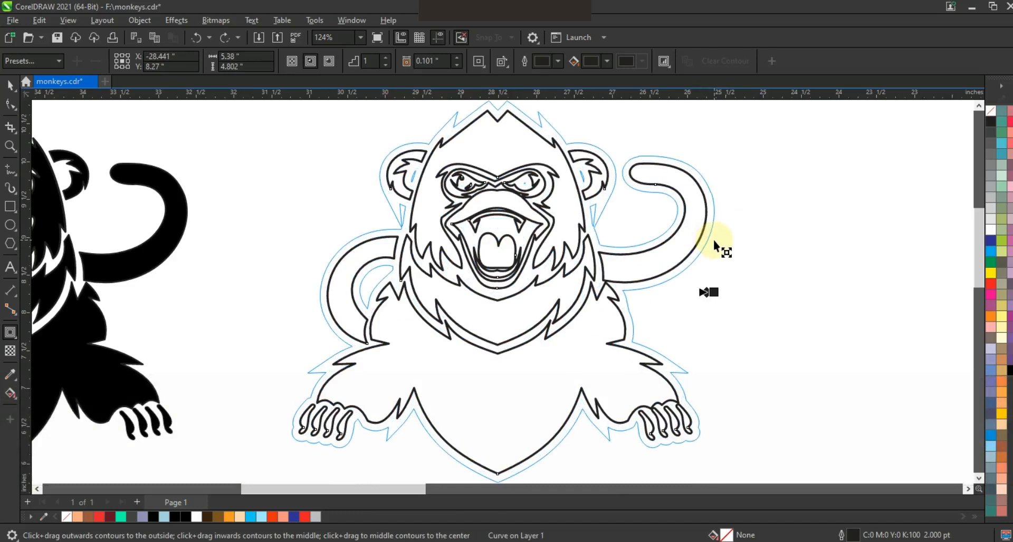
Step: Break the contour apart from the monkey curve and move the line-art monkey to the right of the contour shape
click(7, 94)
click(176, 20)
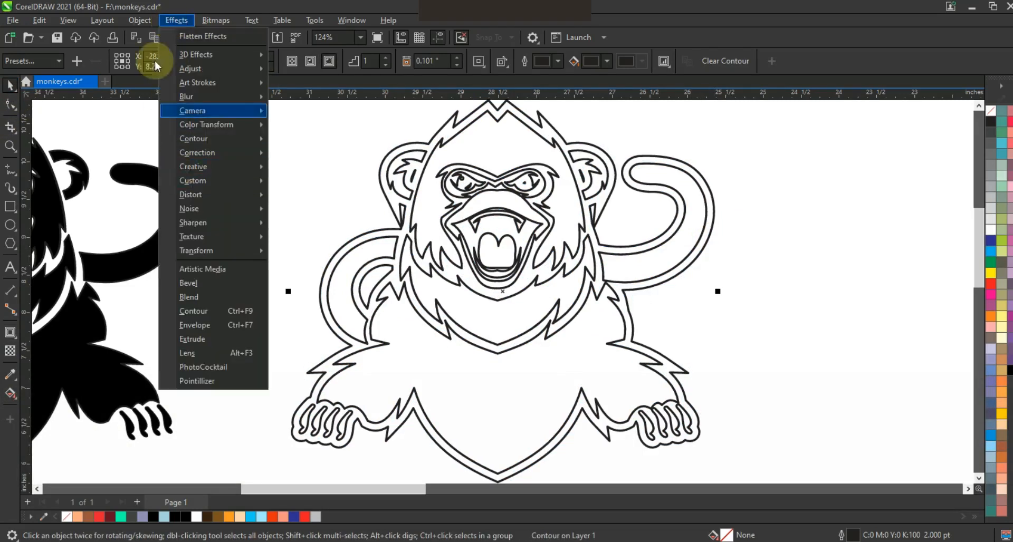
click(148, 313)
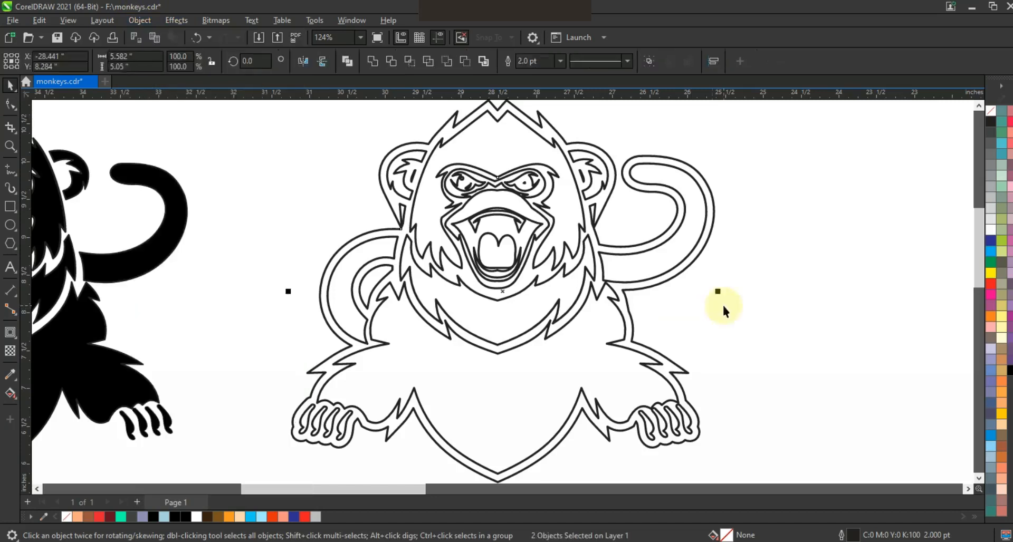
click(723, 306)
key(F3)
click(567, 309)
drag(567, 309, 812, 305)
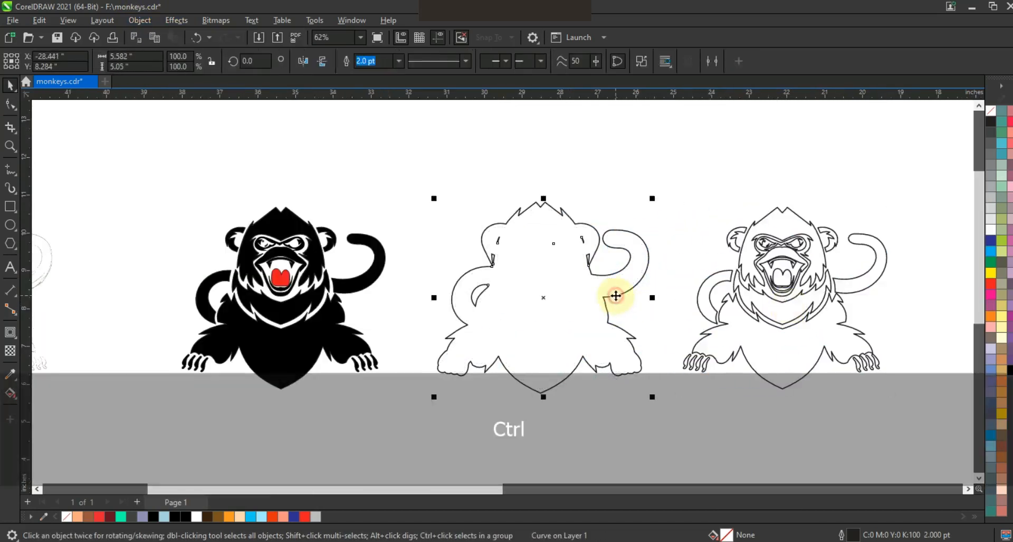
Step: Fill the contour shape black, then break it apart and weld the pieces into a solid silhouette
click(1008, 371)
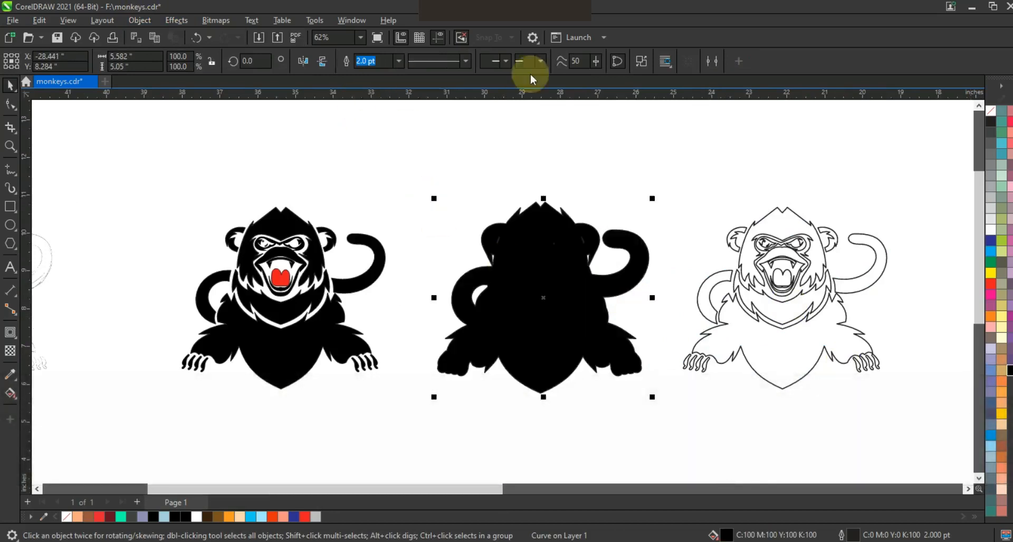
click(641, 61)
click(372, 62)
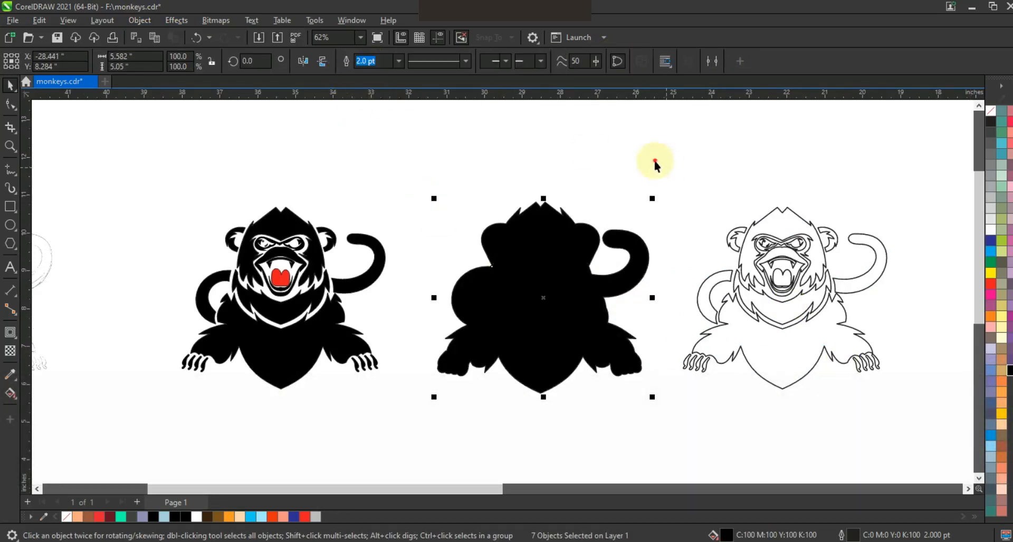
Step: Fill the line-art monkey white, bring it to the front and align it centred over the black silhouette
click(990, 230)
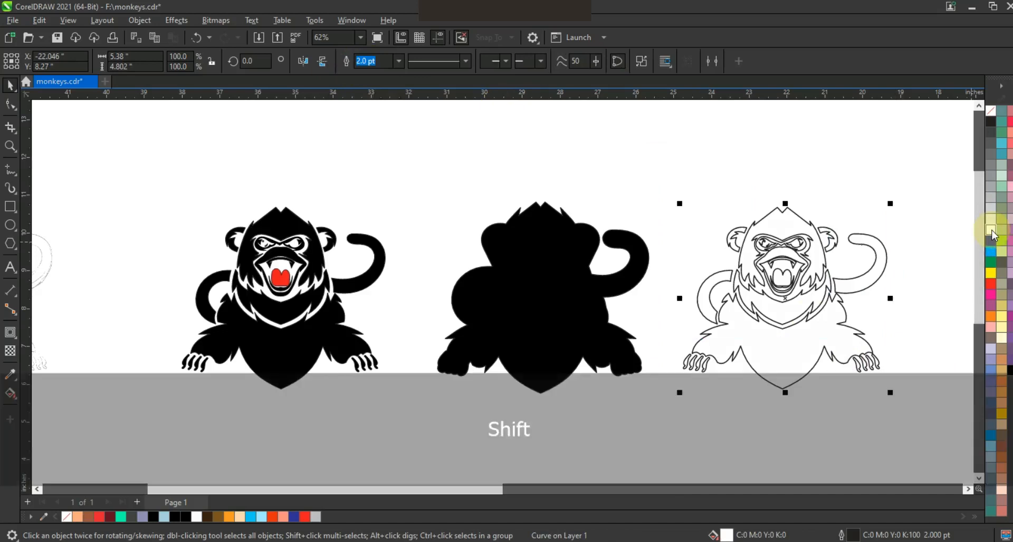
key(shift+Page_Up)
shift+click(591, 304)
key(c)
click(726, 332)
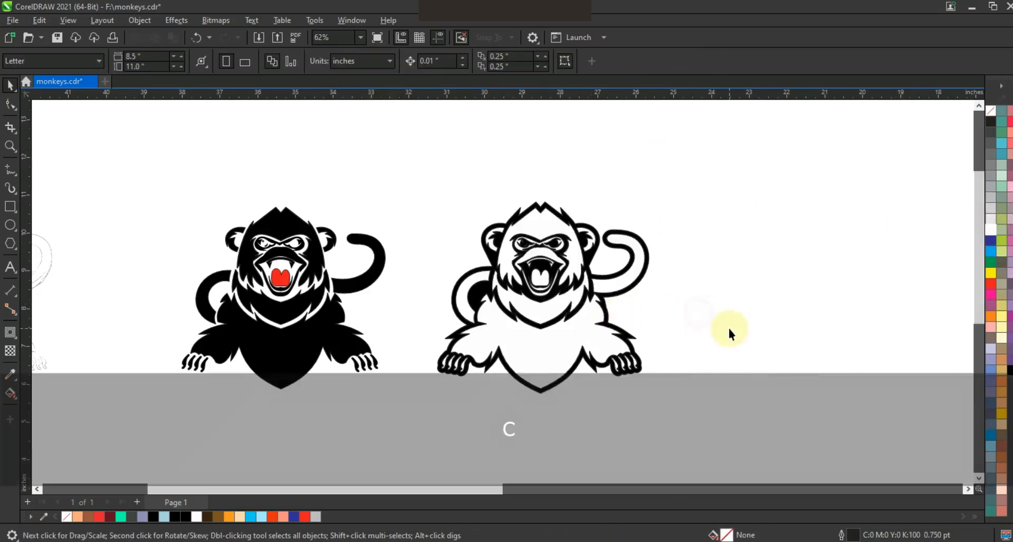
Step: Smart-fill the body, collar, tail parts, head, ears, face and mouth regions light blue with a 0.5 pt black outline
drag(146, 425, 135, 420)
key(Delete)
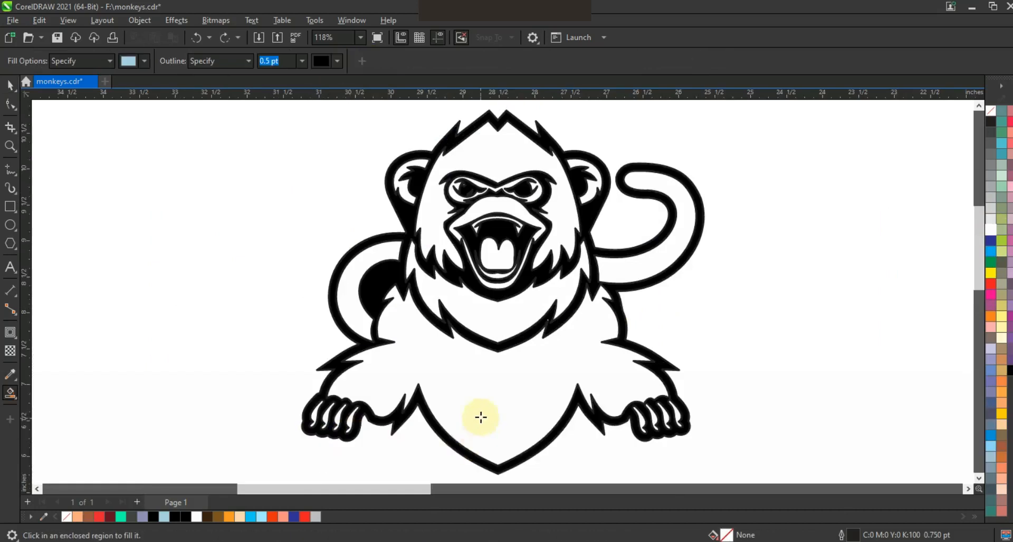
click(480, 417)
click(416, 295)
click(362, 255)
click(430, 230)
click(666, 252)
click(588, 187)
click(403, 171)
click(498, 273)
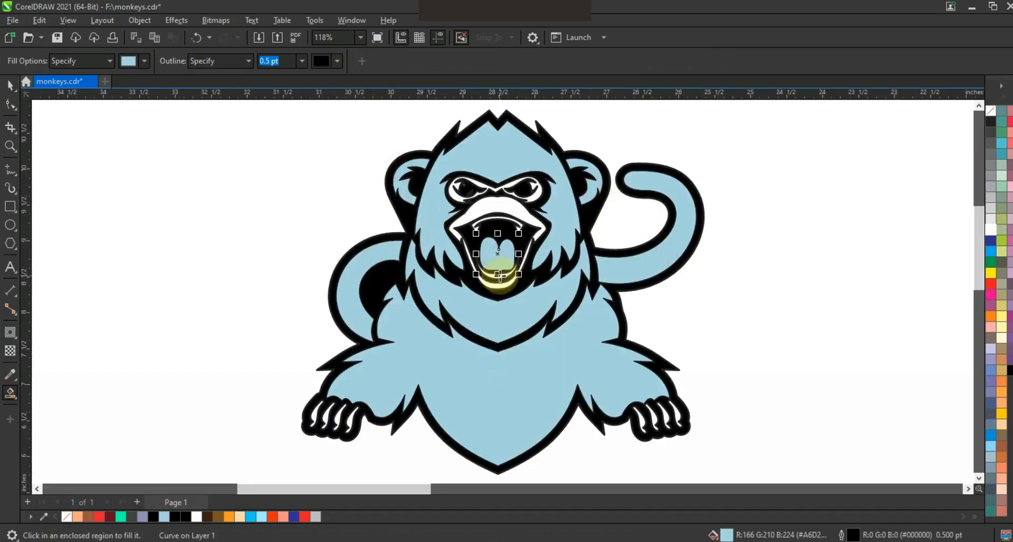
click(544, 249)
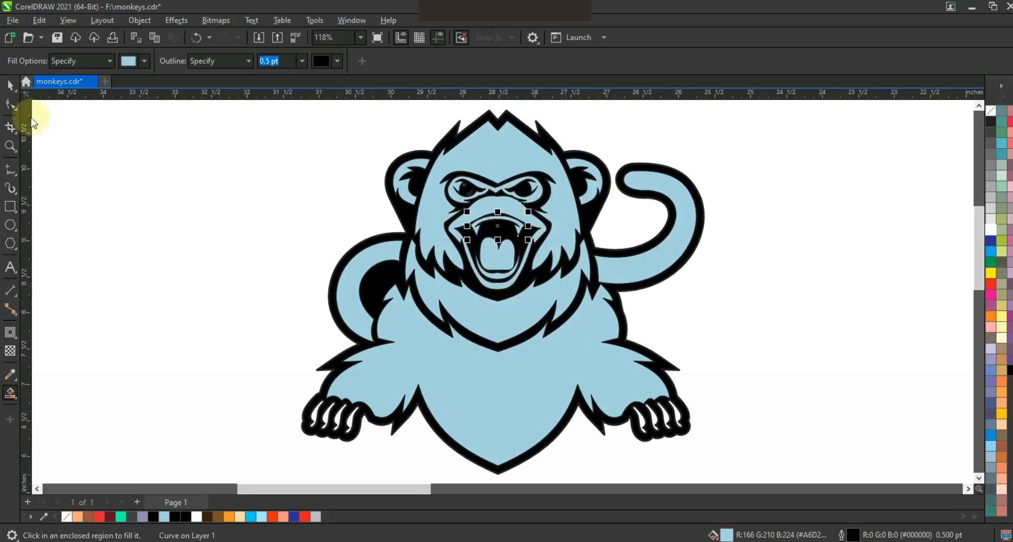
Step: Recolour the mouth and face: white for the two gum shapes, red for the tongue, bright blue for the face
shift+click(498, 272)
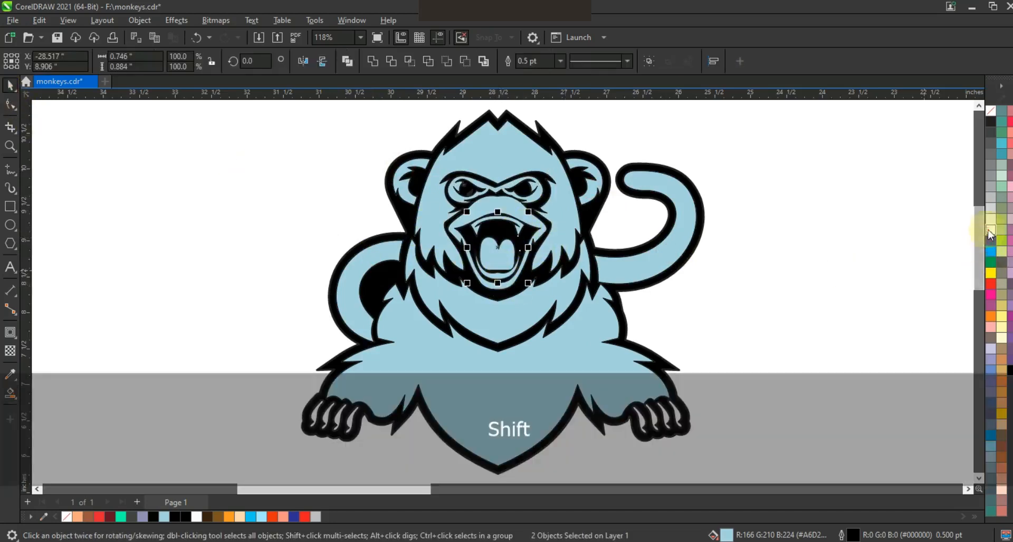
click(990, 283)
click(568, 246)
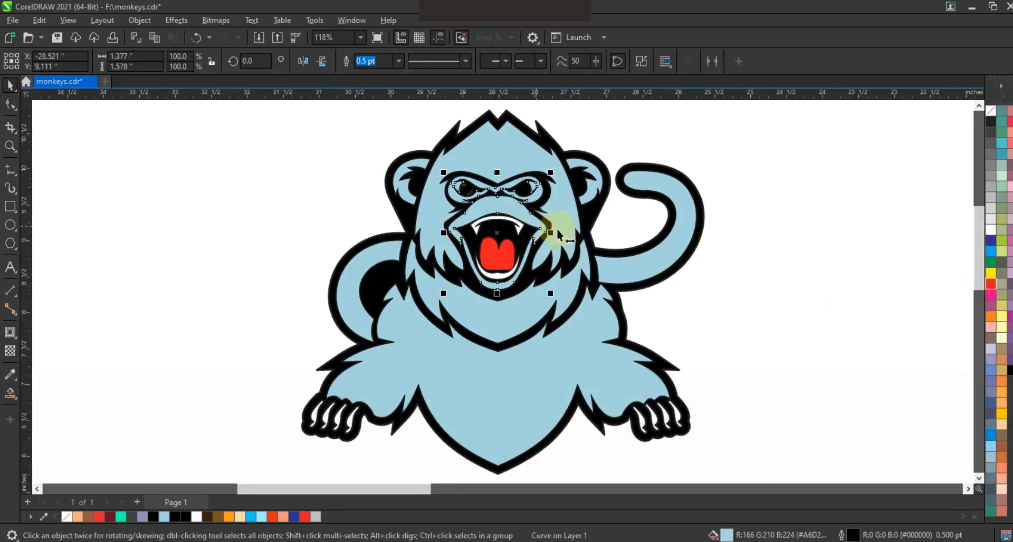
click(255, 516)
Step: Fill the monkey's head, collar and body shapes orange
click(584, 274)
shift+click(575, 347)
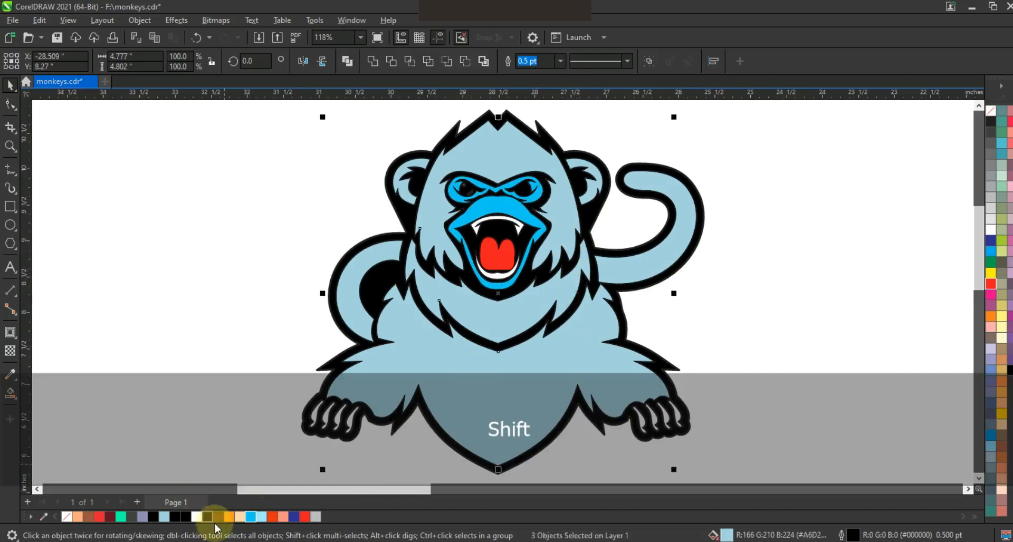
click(229, 517)
Step: Fill both tail parts and both ears with the same orange
click(644, 271)
shift+click(368, 255)
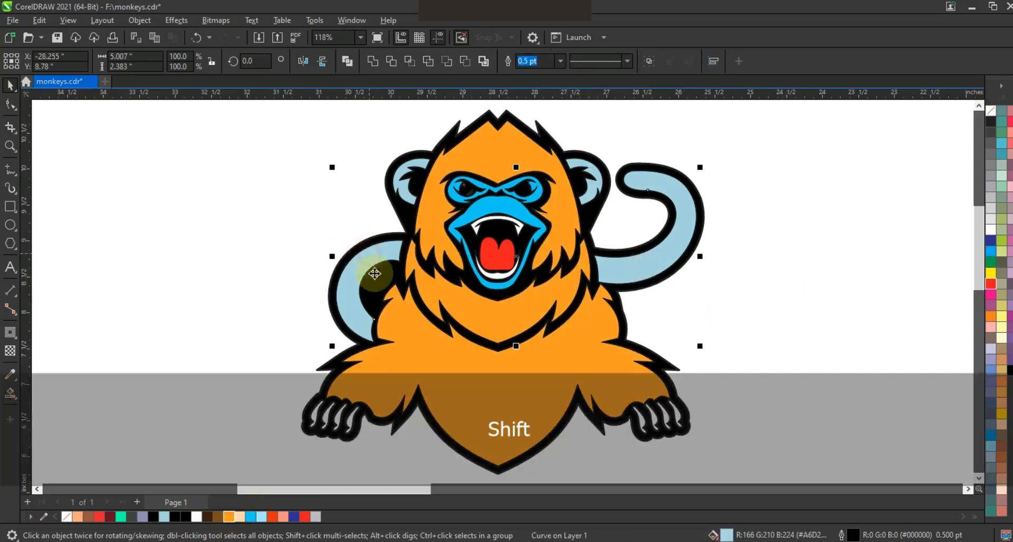
click(229, 516)
click(410, 196)
shift+click(587, 193)
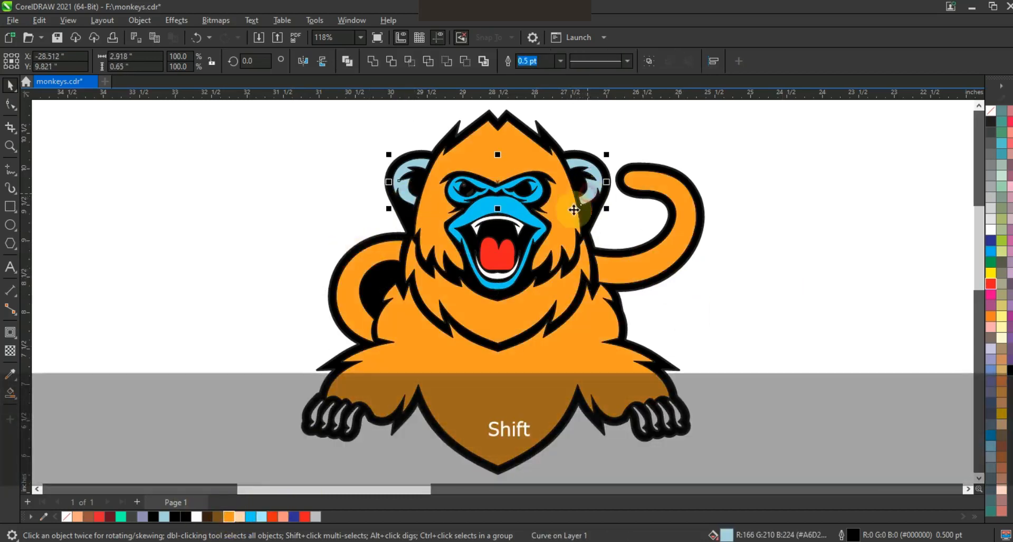
click(229, 517)
Step: Smart-fill the finger shapes on both hands and recolour them bright blue to match the face
click(327, 416)
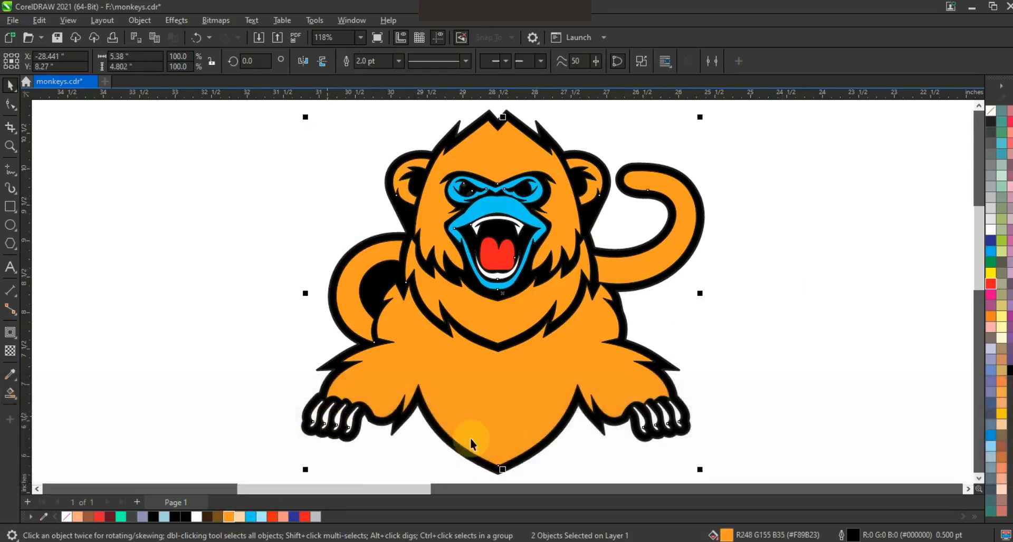
click(11, 392)
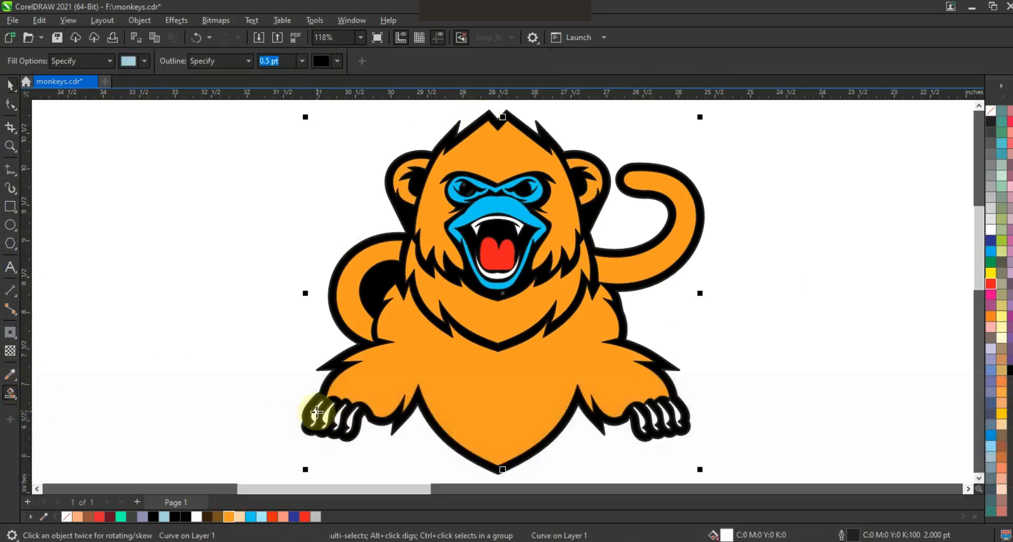
click(316, 412)
click(350, 425)
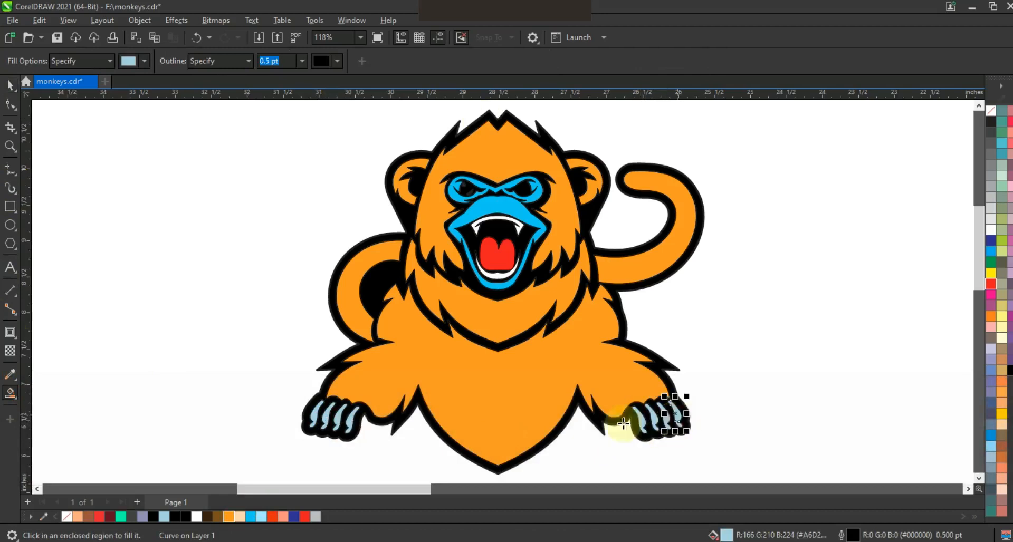
click(9, 87)
drag(199, 383, 719, 459)
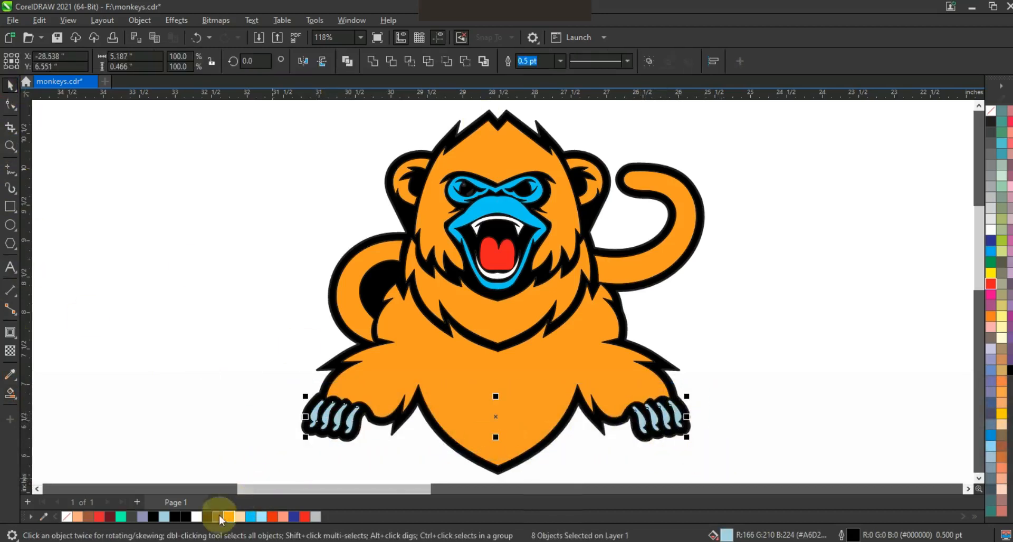
click(249, 518)
click(208, 368)
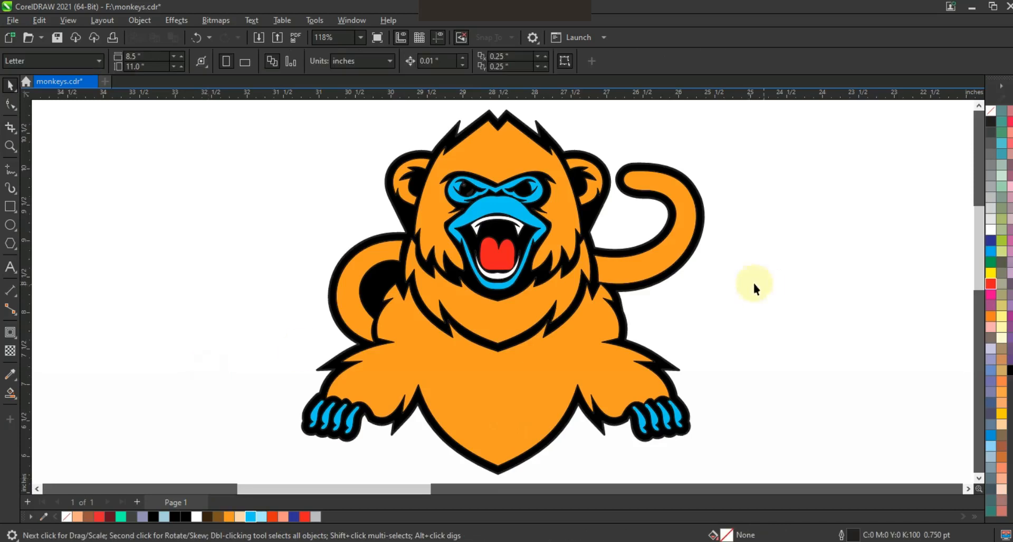
Step: Draw a zigzag freehand shadow line about 1.8 in tall from the head's upper right edge down past the cheek to beside the mouth
key(F3)
click(10, 146)
drag(419, 146, 728, 376)
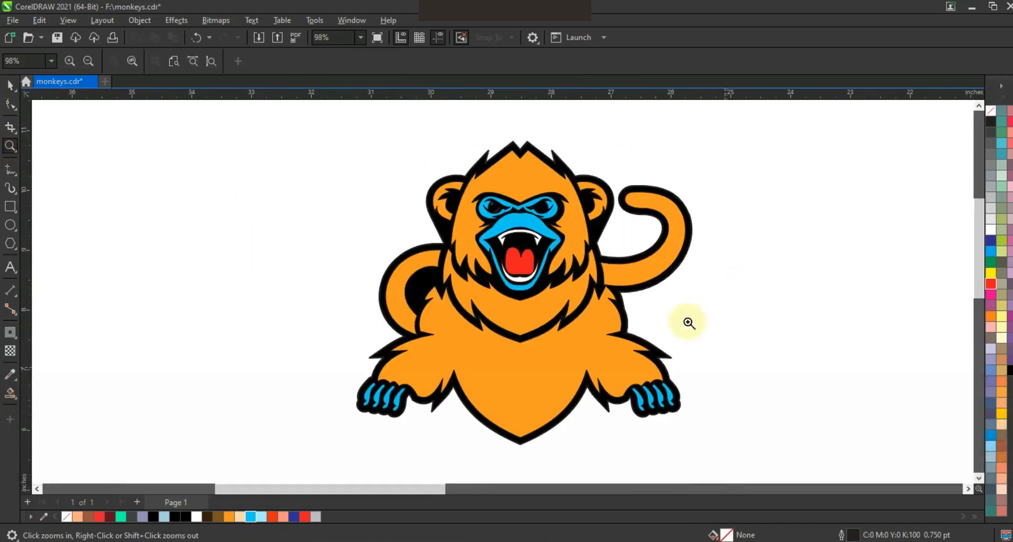
scroll(617, 153, up, 2)
key(F5)
click(466, 153)
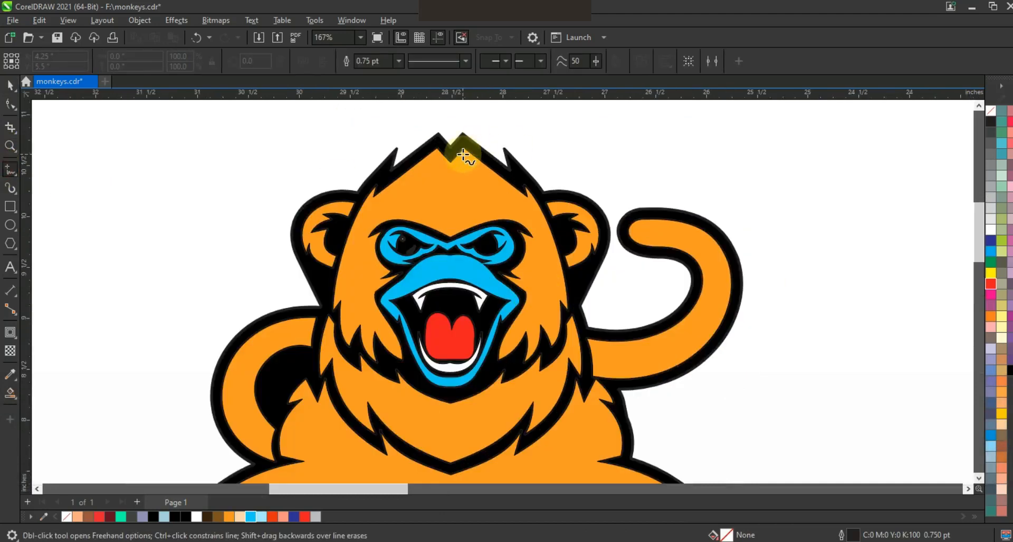
click(510, 177)
click(555, 279)
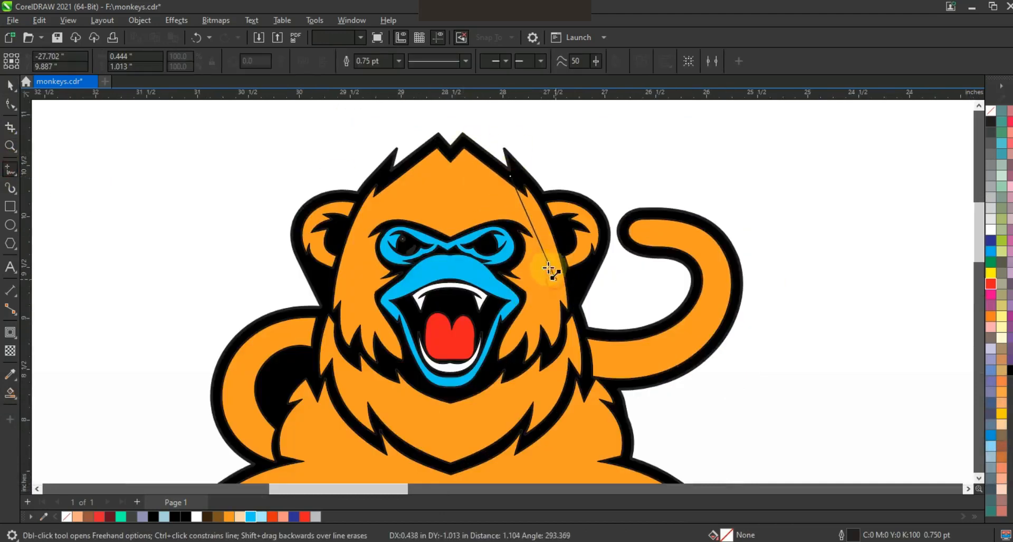
click(495, 361)
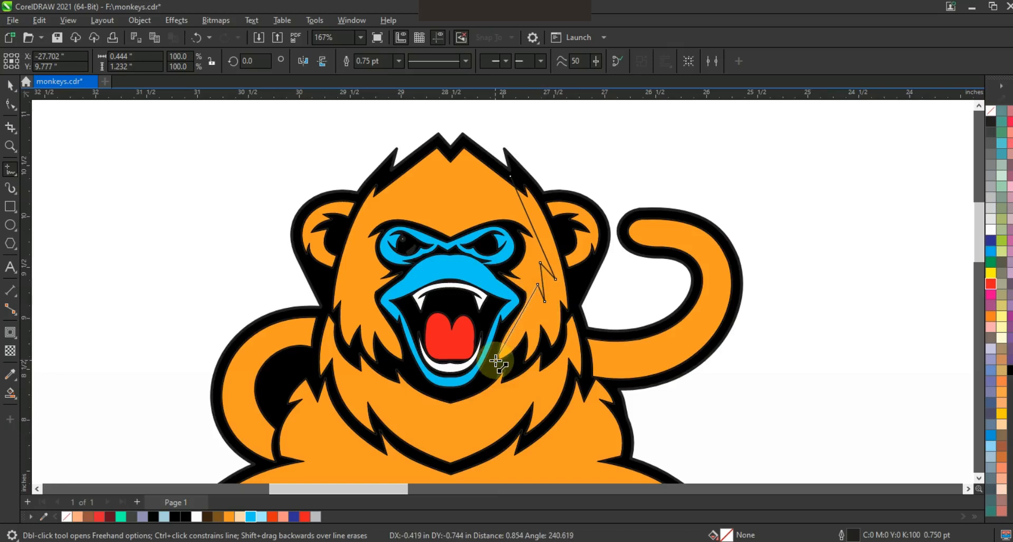
Step: Bend the upper and lower long segments of the face shadow line into smooth curves, keeping the zigzag points sharp
click(12, 105)
drag(533, 225, 537, 223)
drag(524, 311, 528, 318)
drag(538, 284, 543, 279)
key(ctrl+z)
click(543, 278)
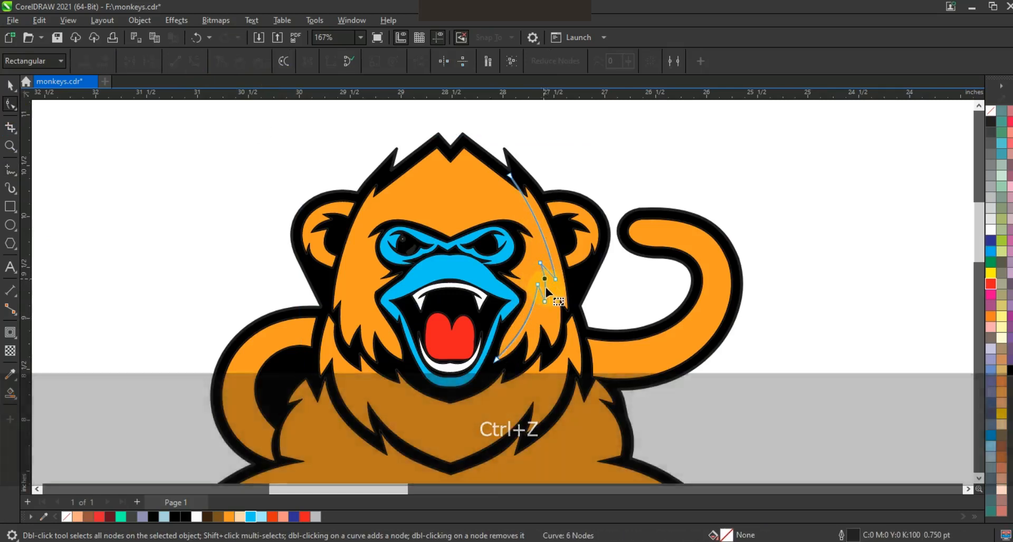
Step: Draw a second zigzag shadow line about 1.07 in tall across the right side of the collar and curve its segments
click(10, 168)
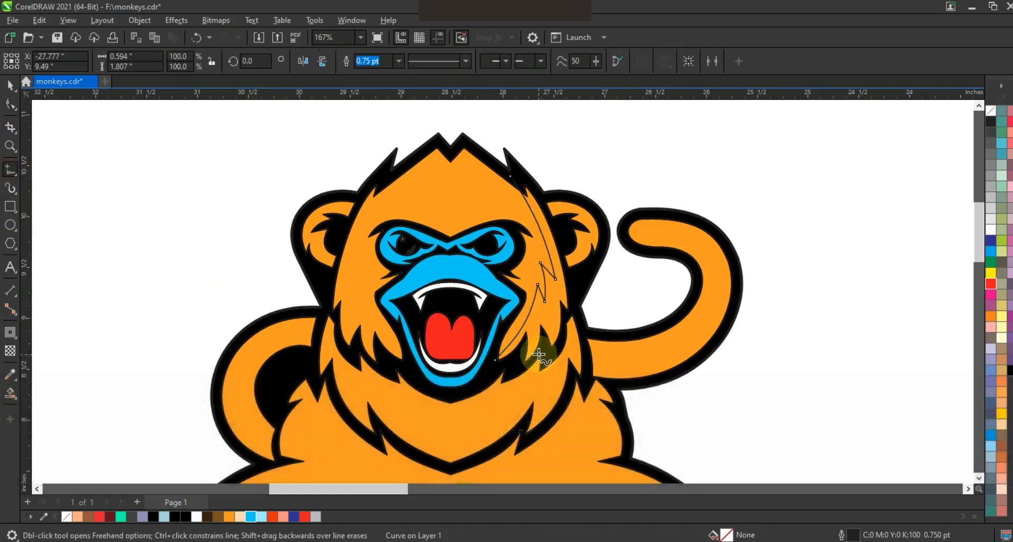
double_click(493, 412)
click(472, 463)
click(10, 104)
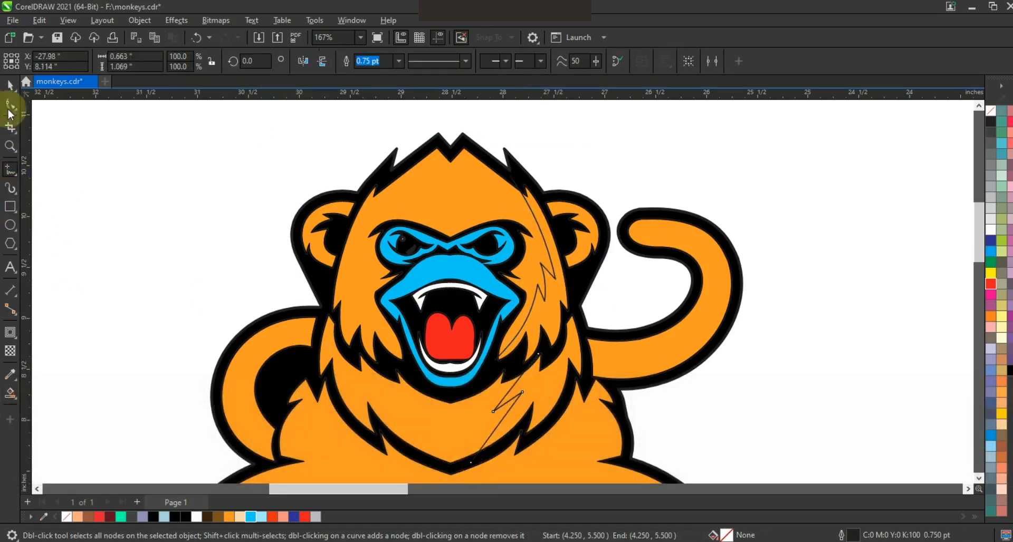
key(F10)
drag(507, 421, 510, 421)
drag(511, 387, 525, 392)
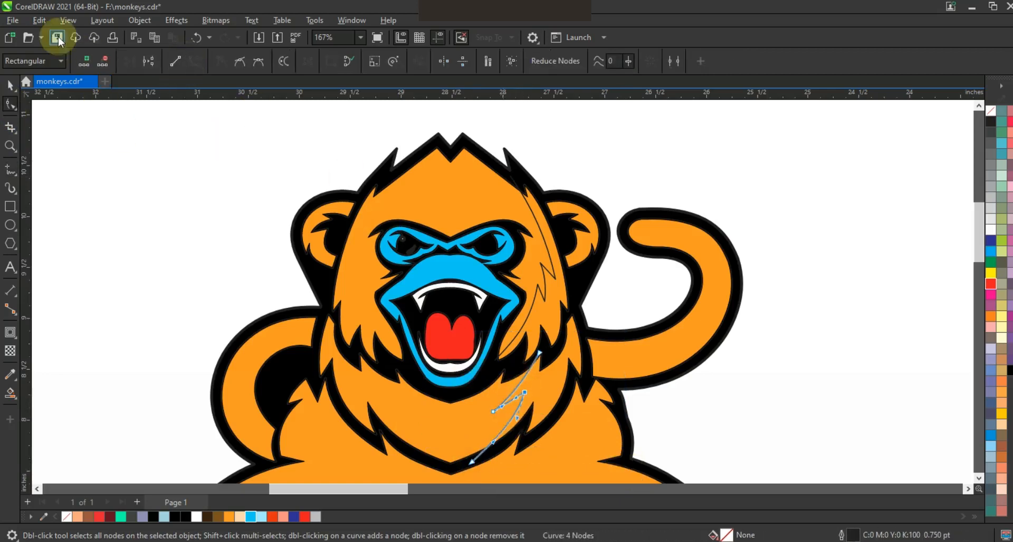
Step: Smart-fill the shadow areas along the right side of the face and collar and recolour both dark brown
click(10, 393)
click(553, 372)
click(554, 315)
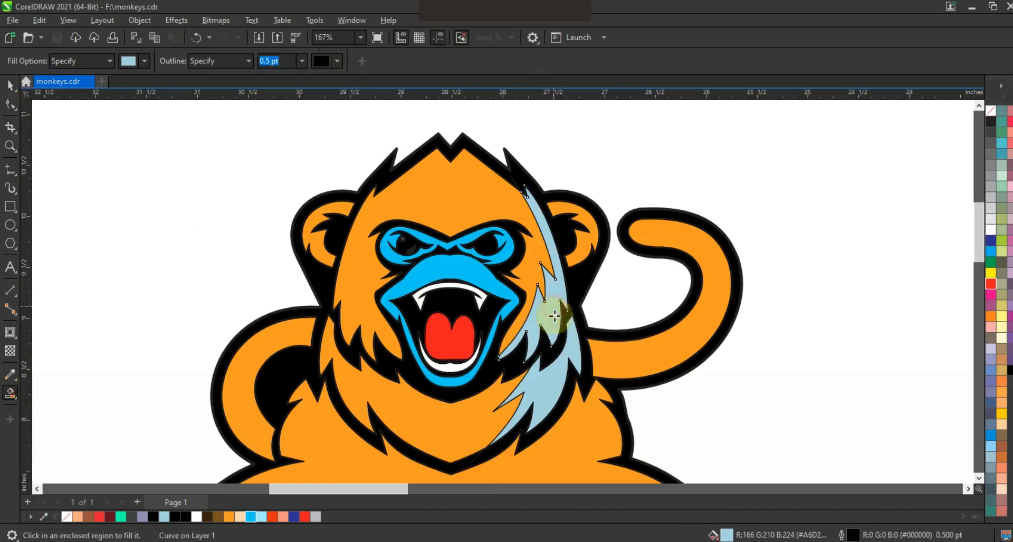
click(8, 89)
shift+click(542, 398)
click(217, 517)
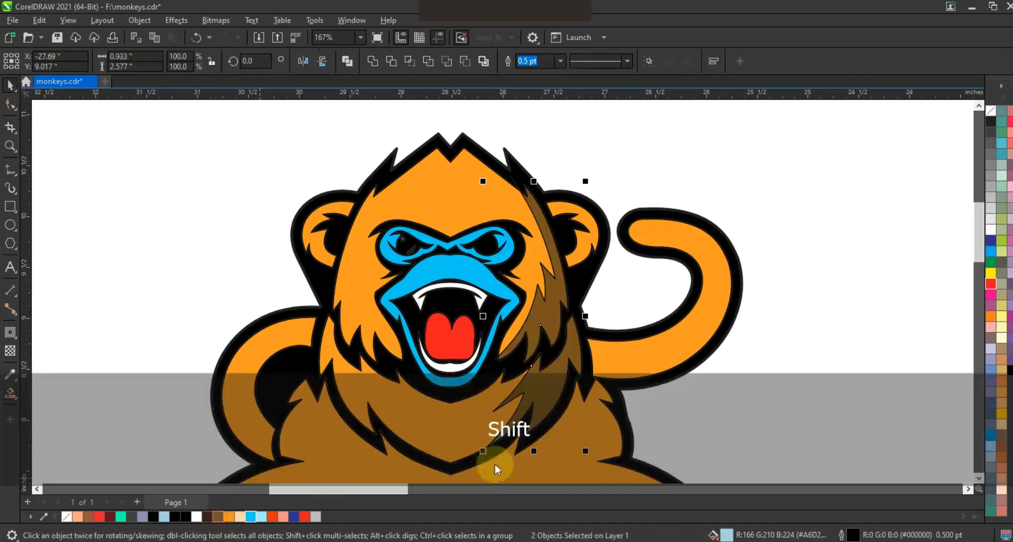
click(208, 517)
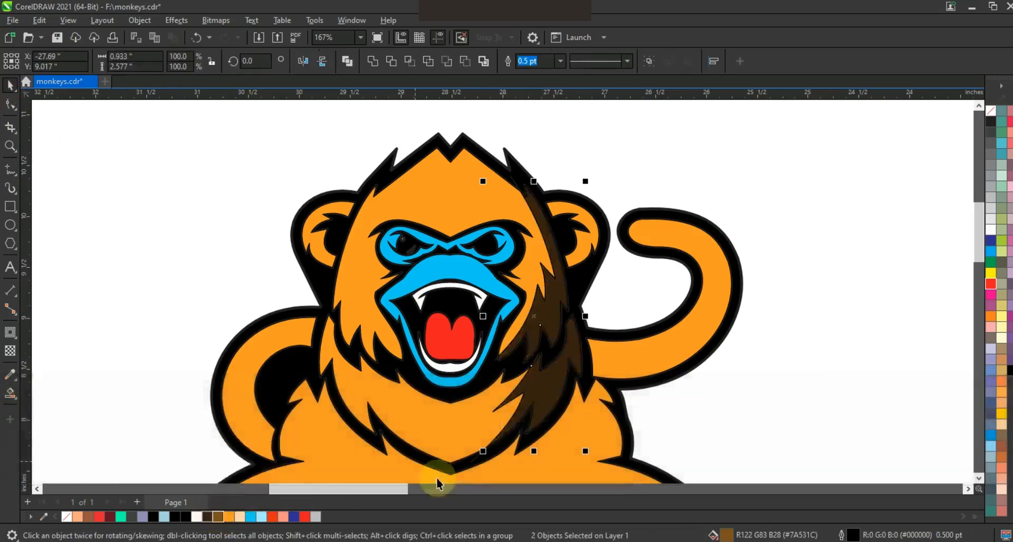
Step: Delete the freehand guide lines used to bound the face and collar shadows
click(836, 373)
click(482, 454)
key(Delete)
click(492, 365)
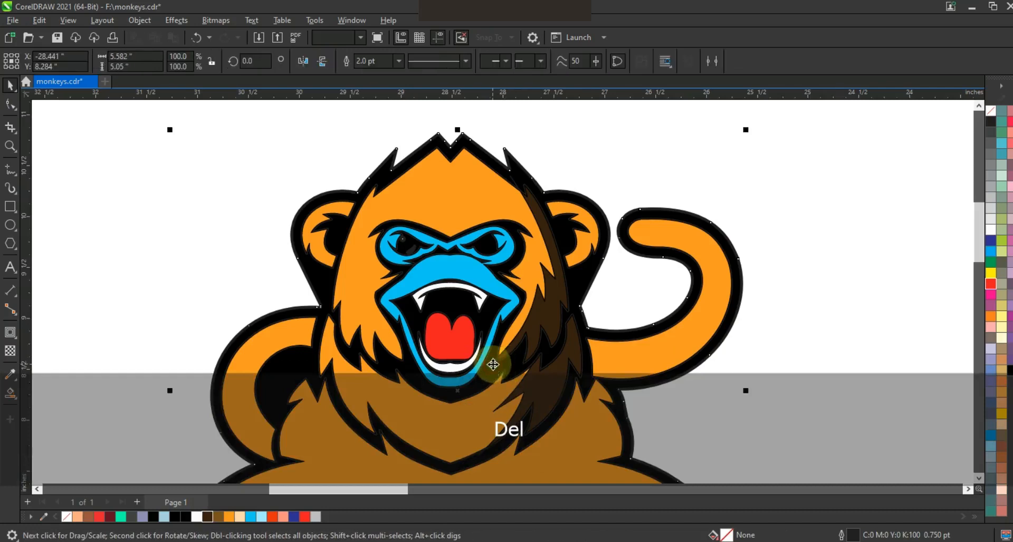
click(512, 384)
key(Delete)
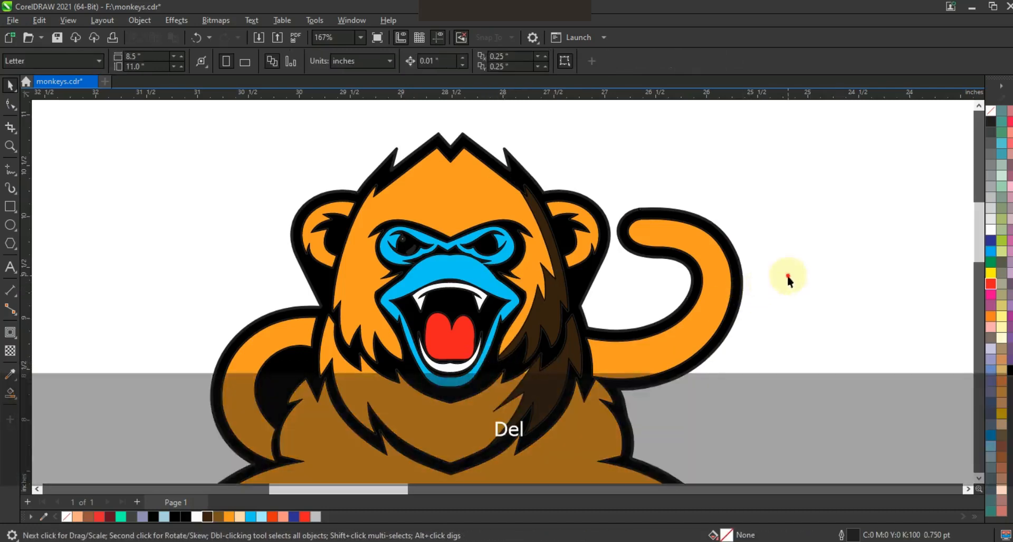
Step: Set the transparency of the monkey sketch bitmap to 0
key(F3)
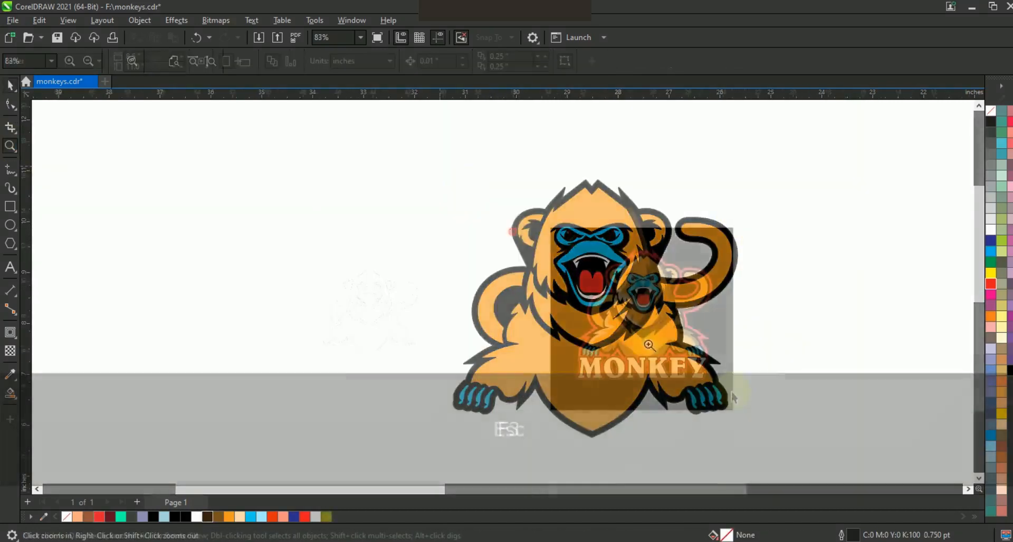
key(Escape)
drag(749, 429, 316, 222)
key(shift+F2)
click(237, 285)
click(10, 351)
click(174, 380)
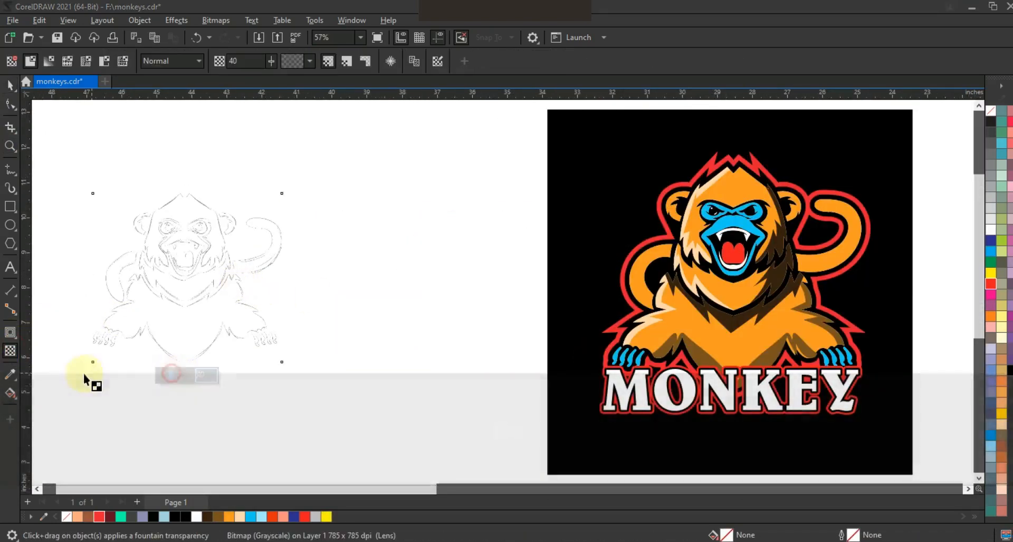
click(151, 381)
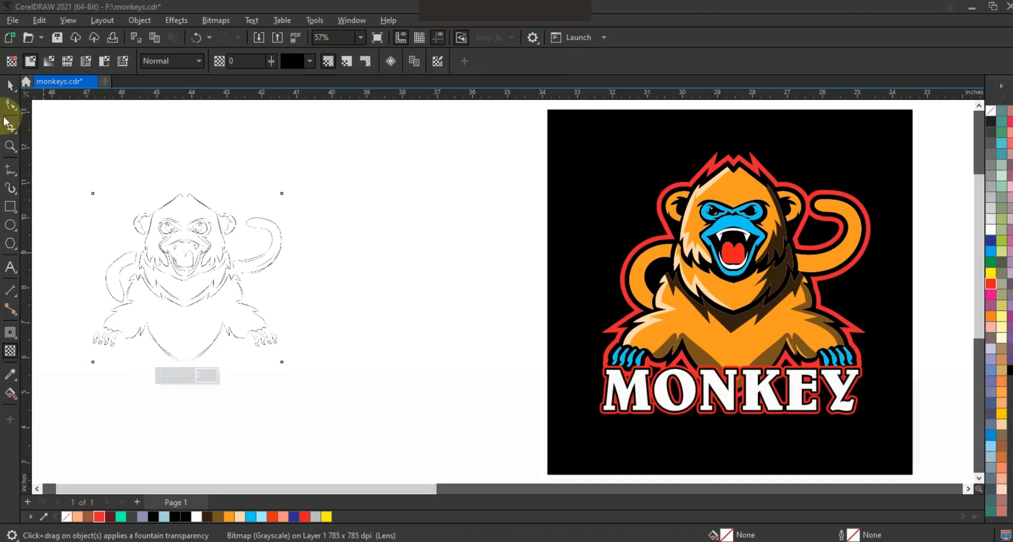
Step: Enlarge the monkey sketch, place it beside the finished MONKEY logo and show both in full-screen preview
click(11, 88)
drag(286, 366, 380, 470)
drag(229, 345, 388, 347)
click(944, 315)
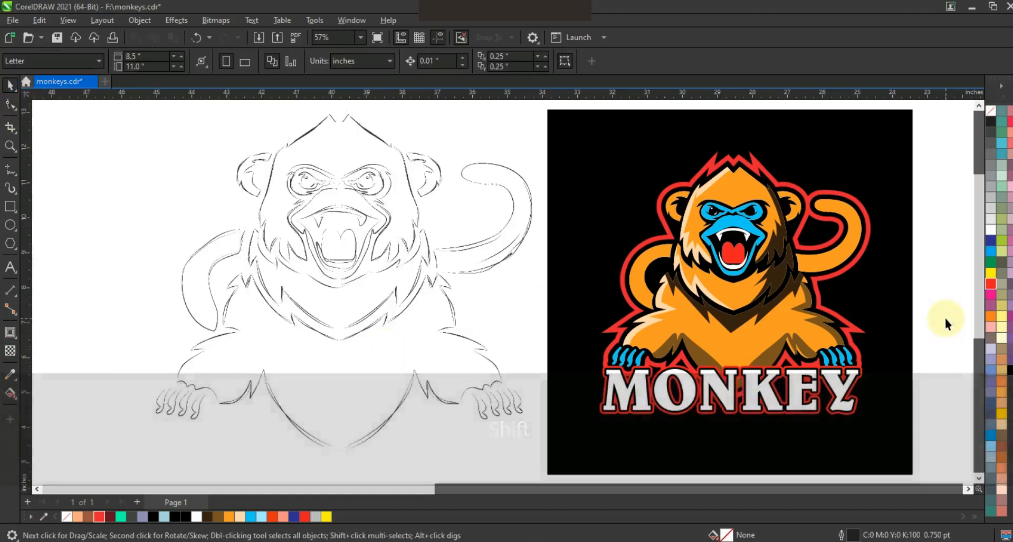
key(F9)
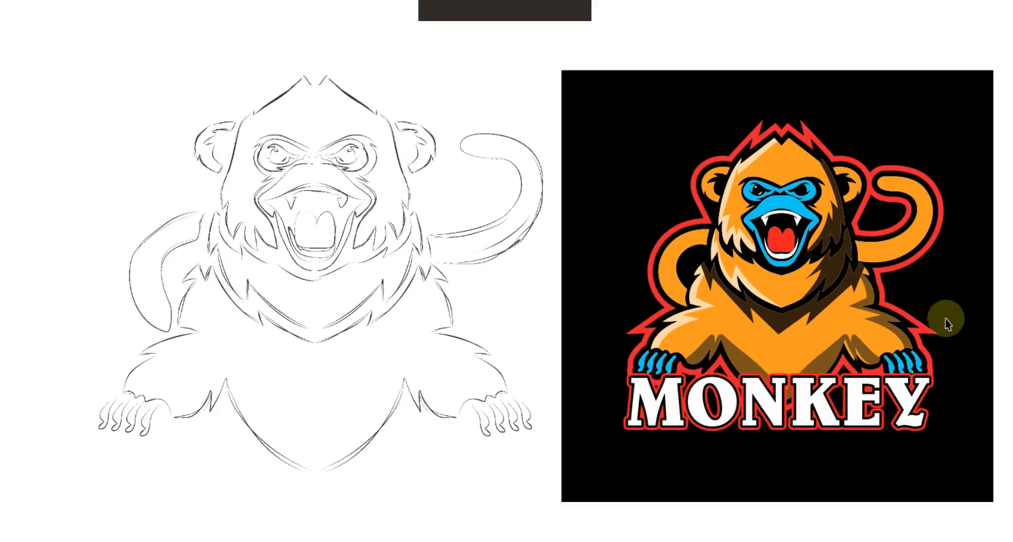